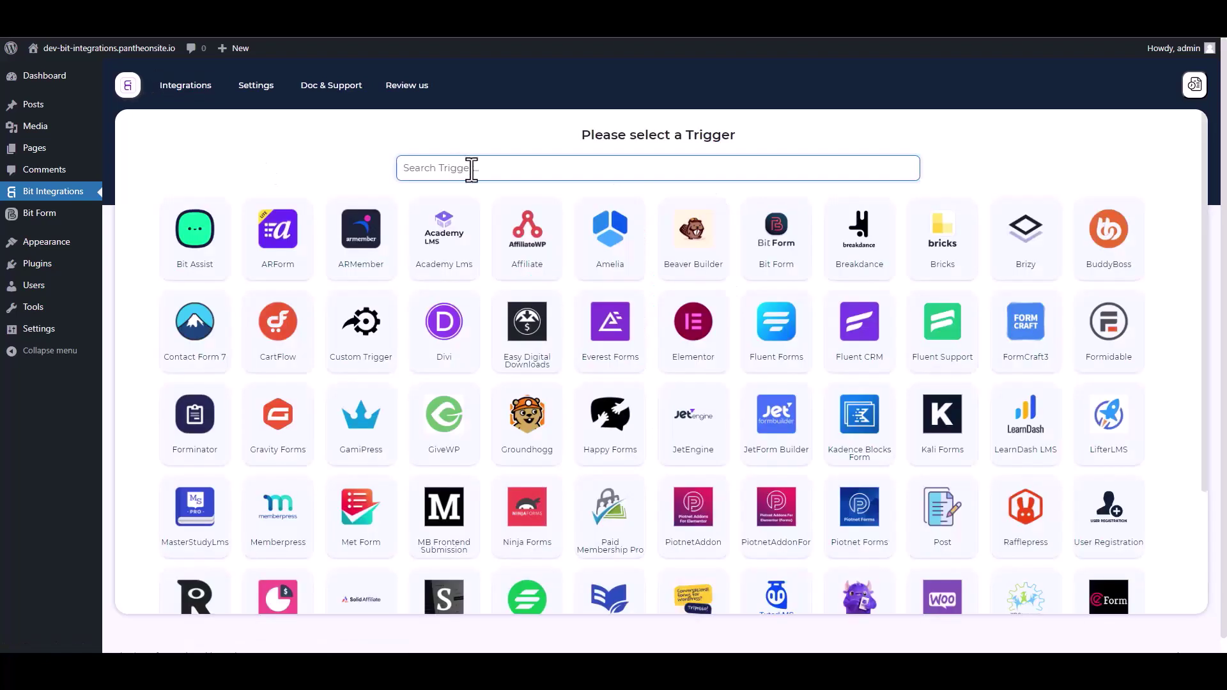
# Step: Choose Bit Form with its Contact Form as the trigger and continue to the action
pyautogui.write('bit')
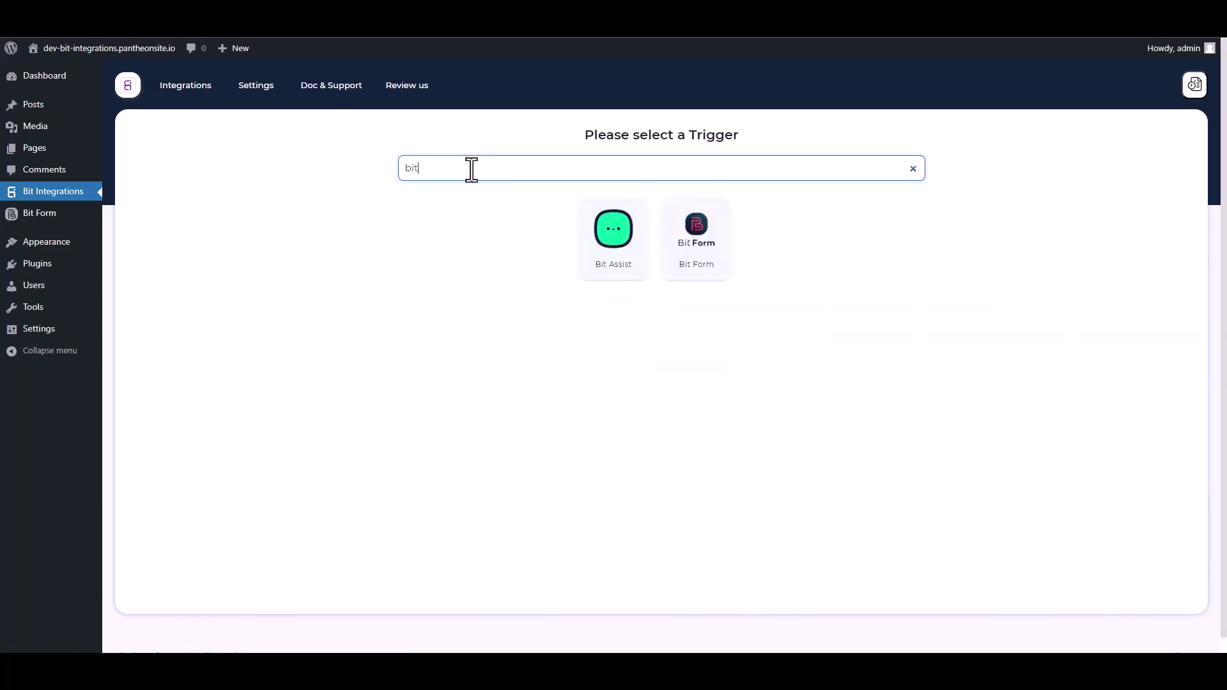
pyautogui.click(708, 267)
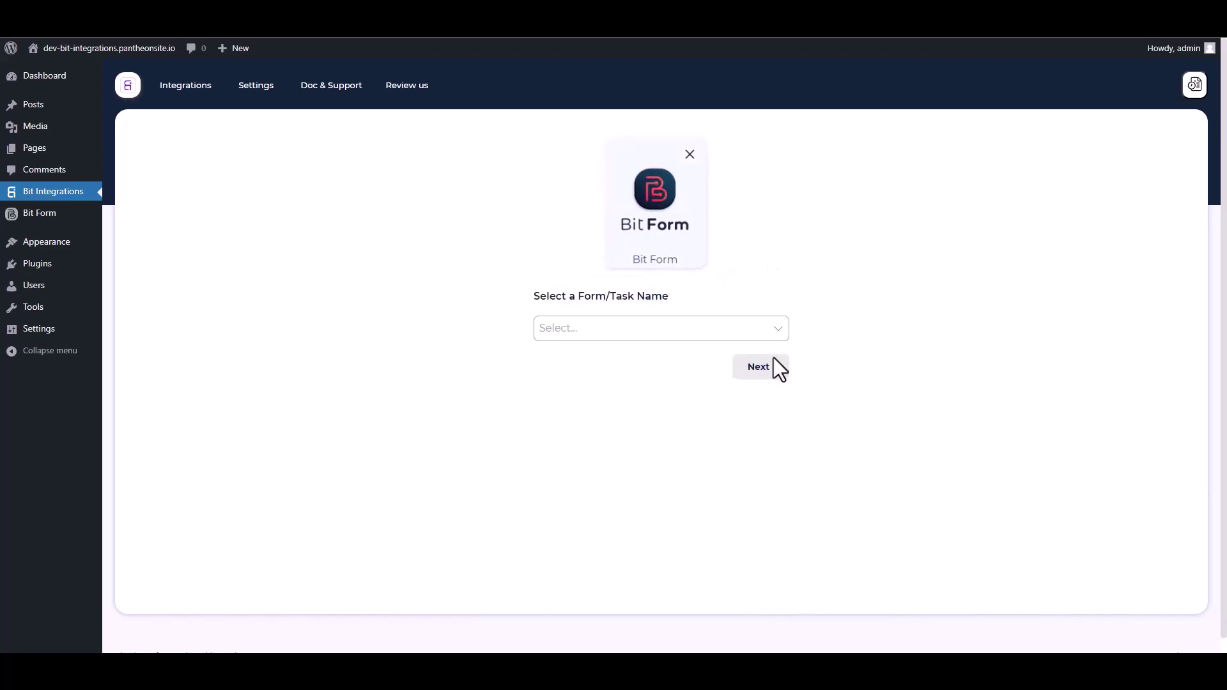
pyautogui.click(610, 329)
pyautogui.click(583, 363)
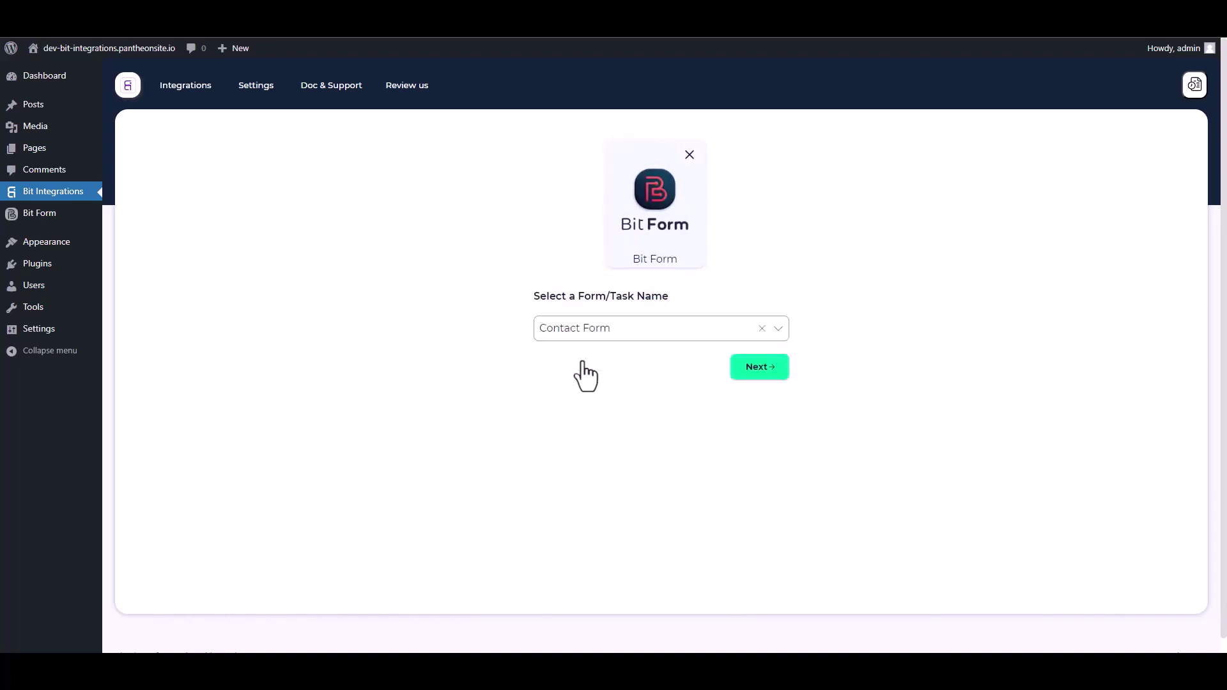
pyautogui.click(754, 368)
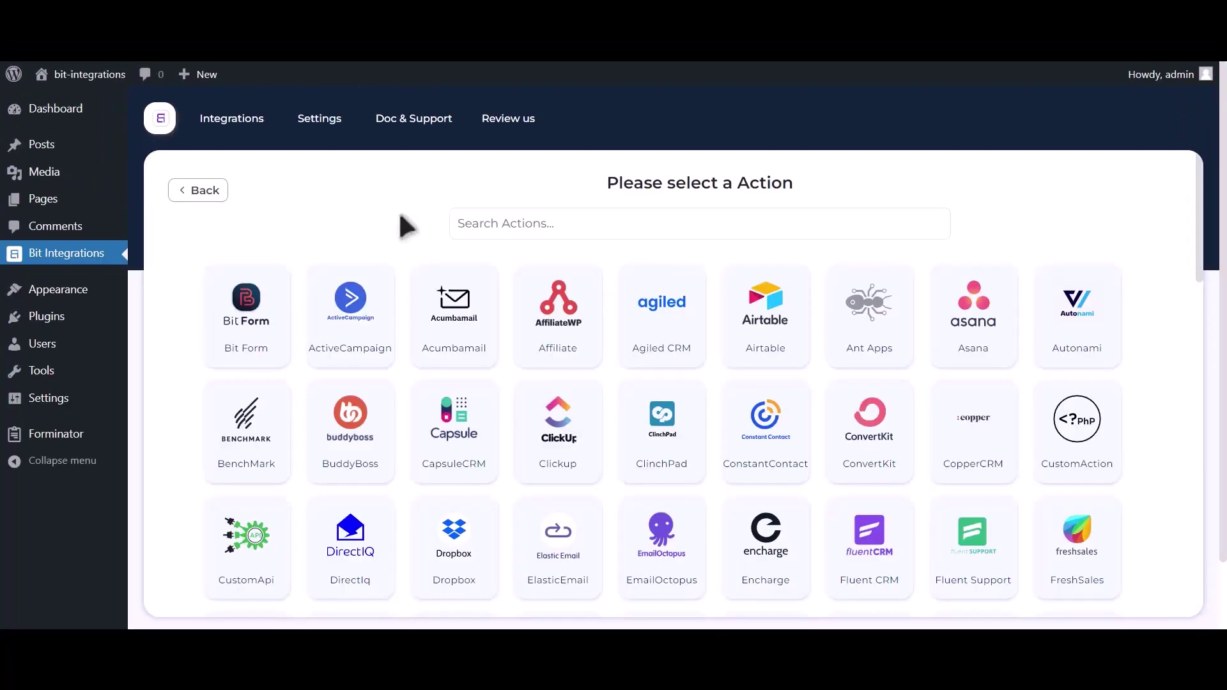
# Step: Pick Google Contacts as the action and follow the Google API Console link
pyautogui.click(581, 223)
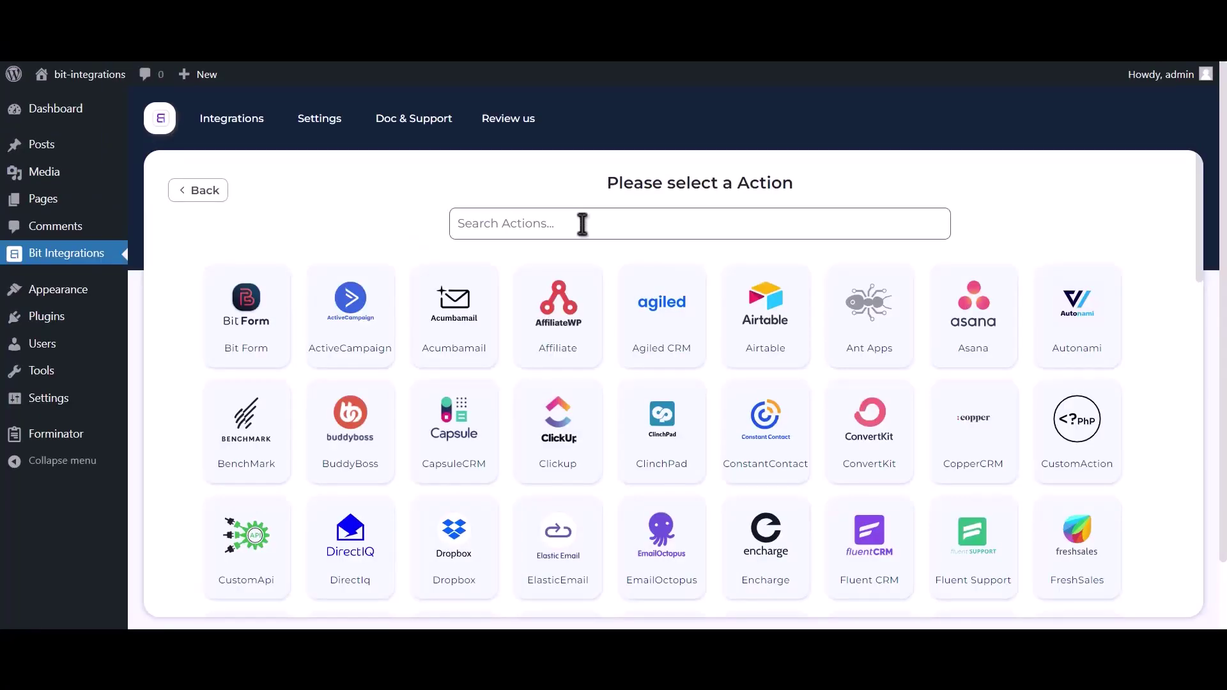
pyautogui.write('googl')
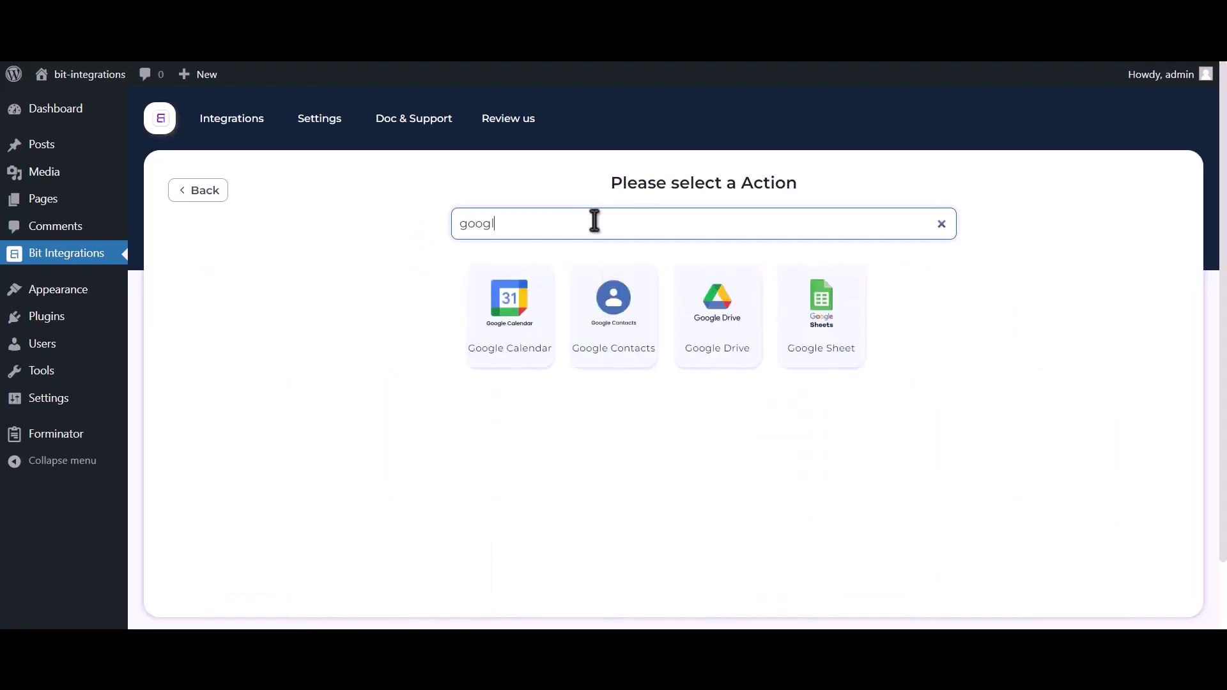
pyautogui.write('e contacts')
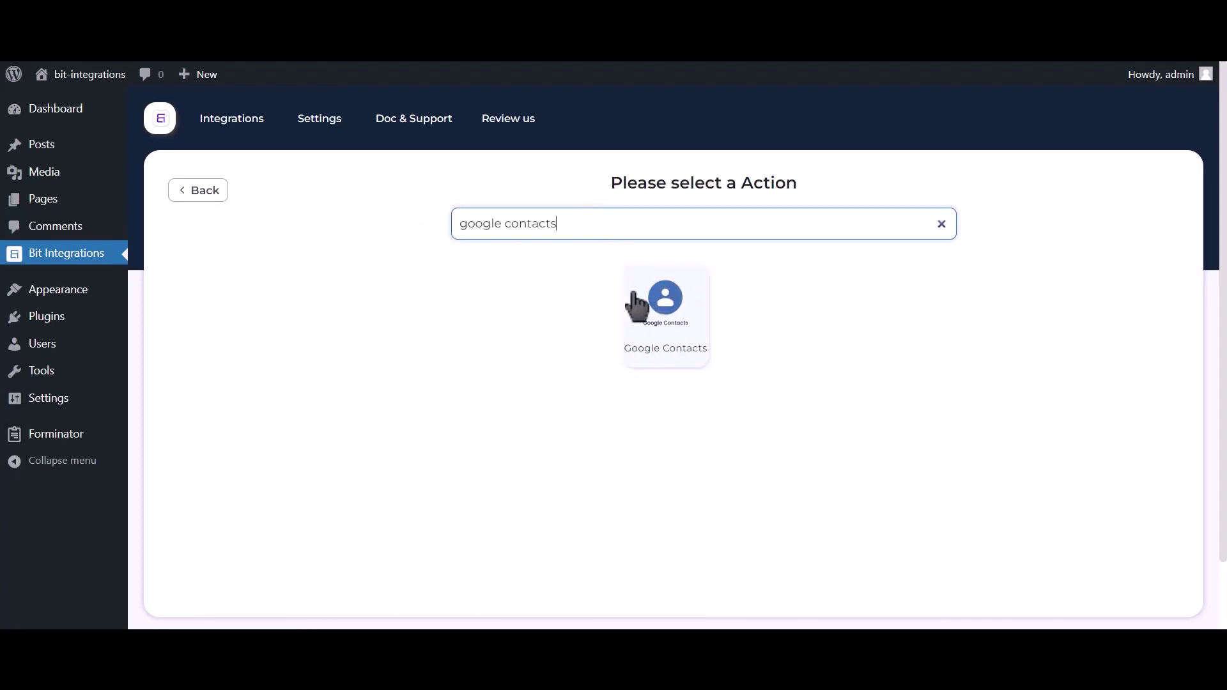
pyautogui.click(658, 327)
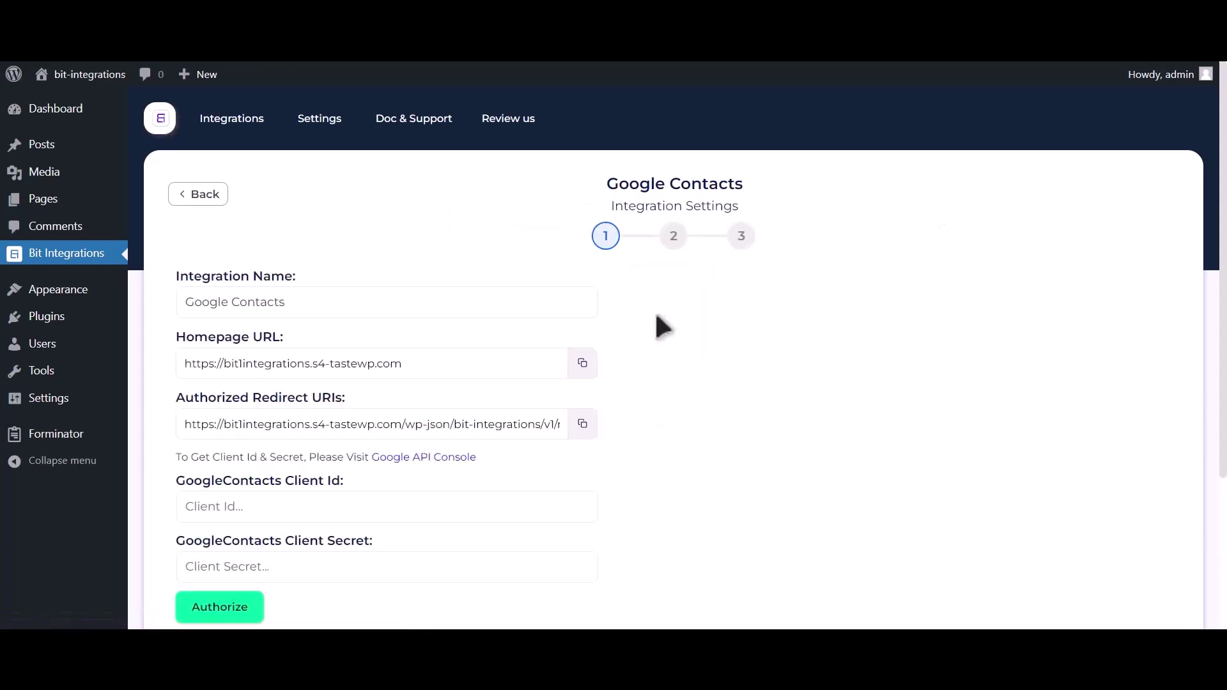
pyautogui.moveTo(176, 458); pyautogui.dragTo(370, 457)
pyautogui.click(433, 459)
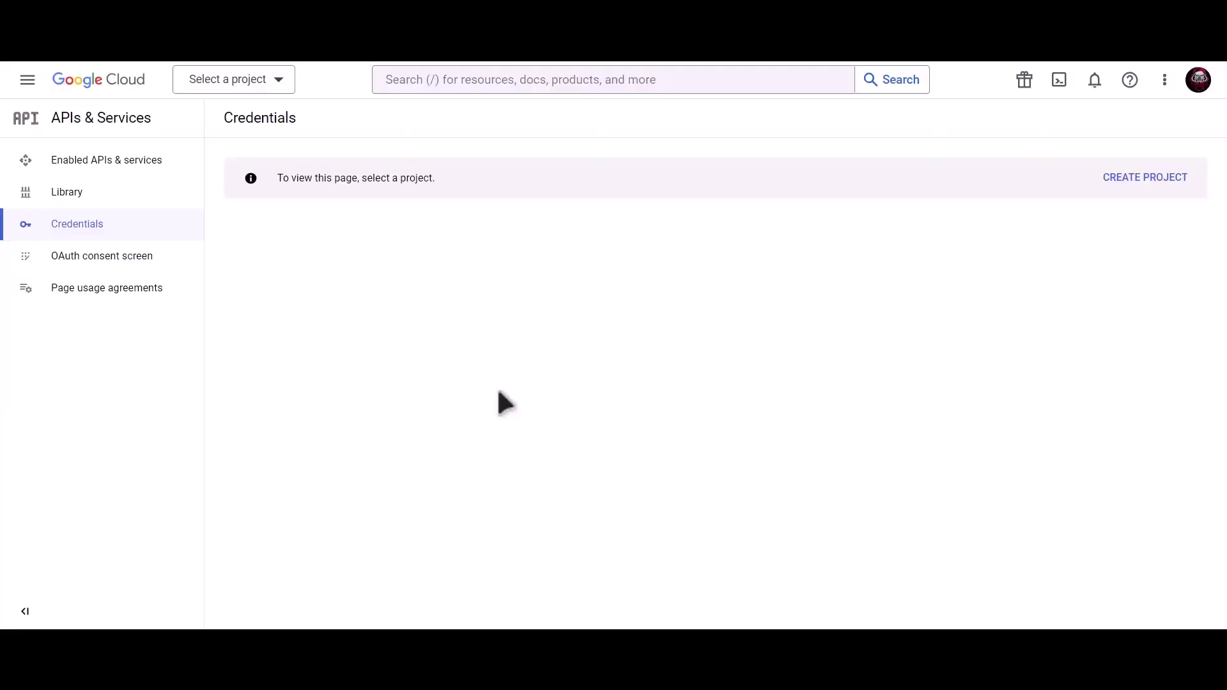
# Step: Create a new Google Cloud project named 'Bit Integrations'
pyautogui.click(1149, 184)
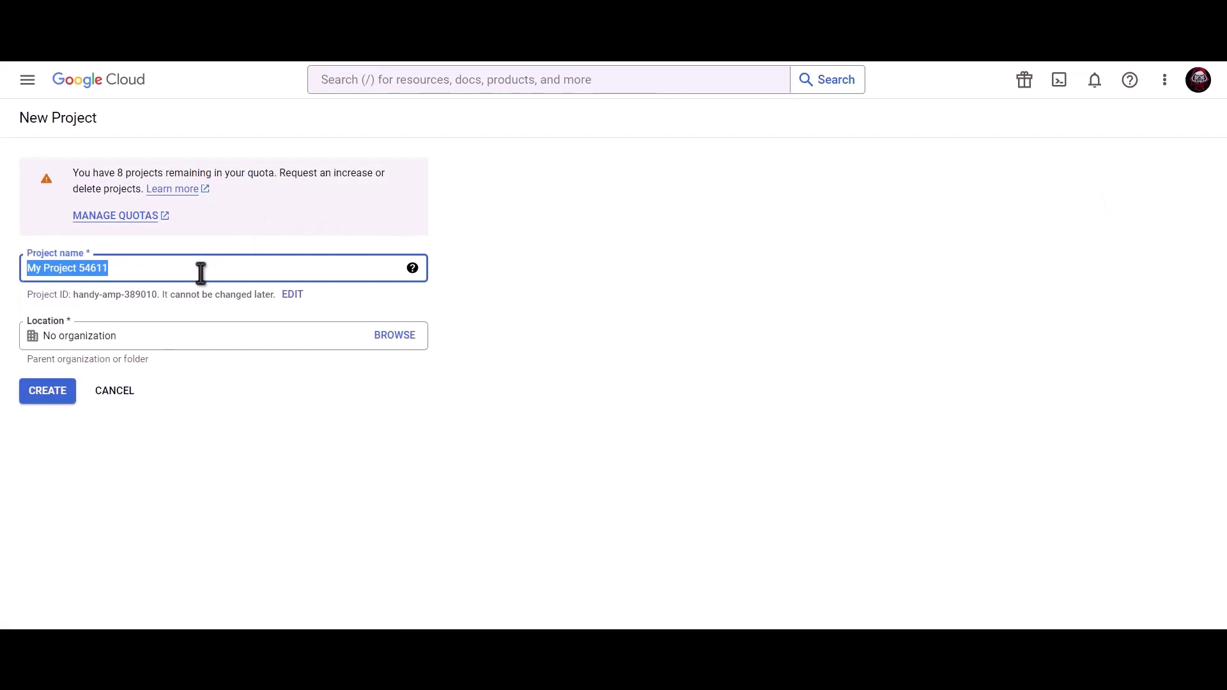
pyautogui.write('B')
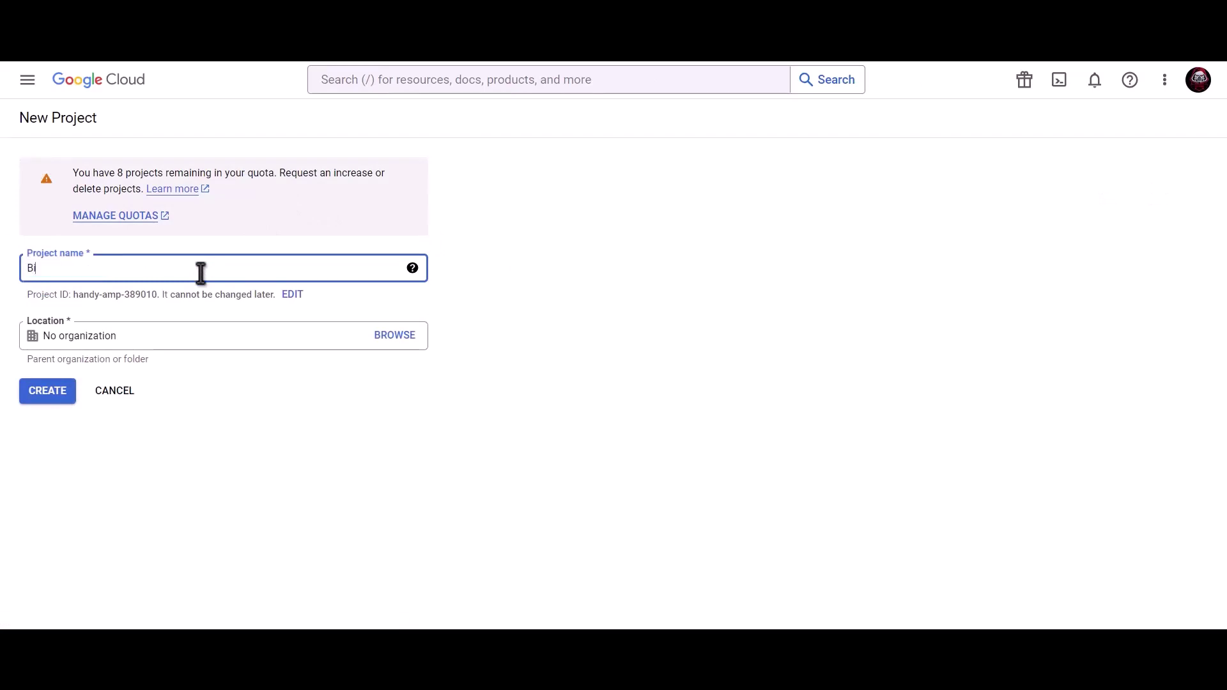
pyautogui.write('it Integrations')
pyautogui.click(49, 394)
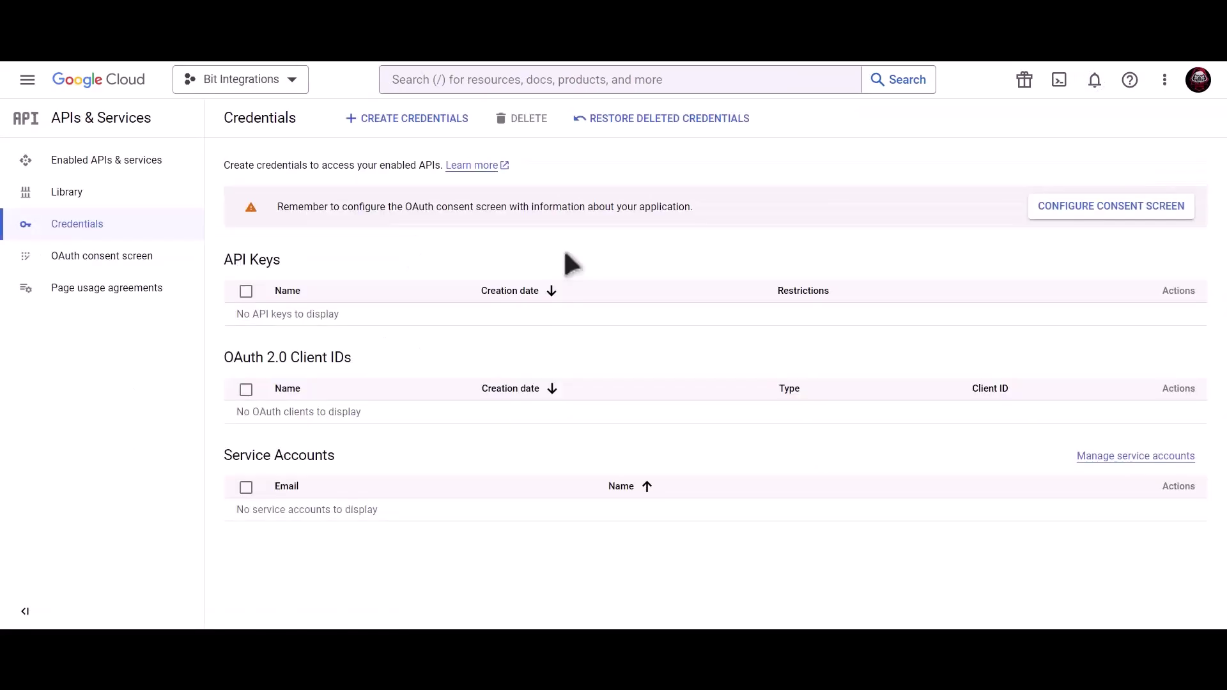
# Step: Find the Contacts API through the console search and enable it
pyautogui.click(565, 80)
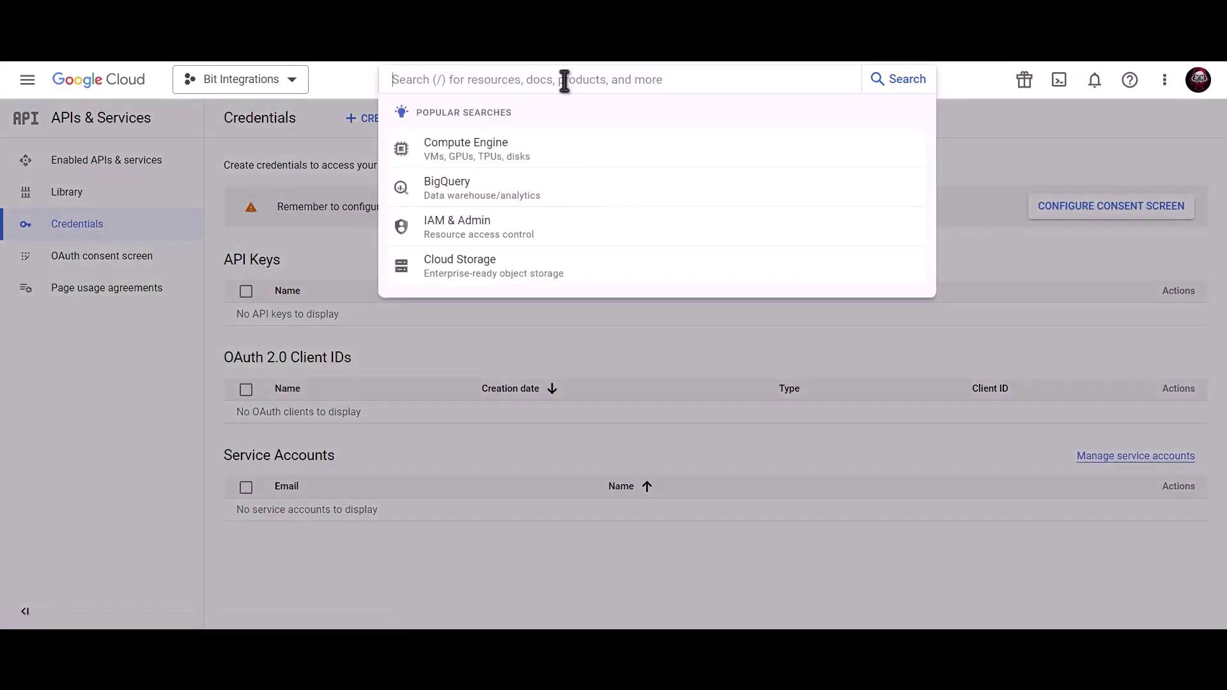
pyautogui.write('Google co')
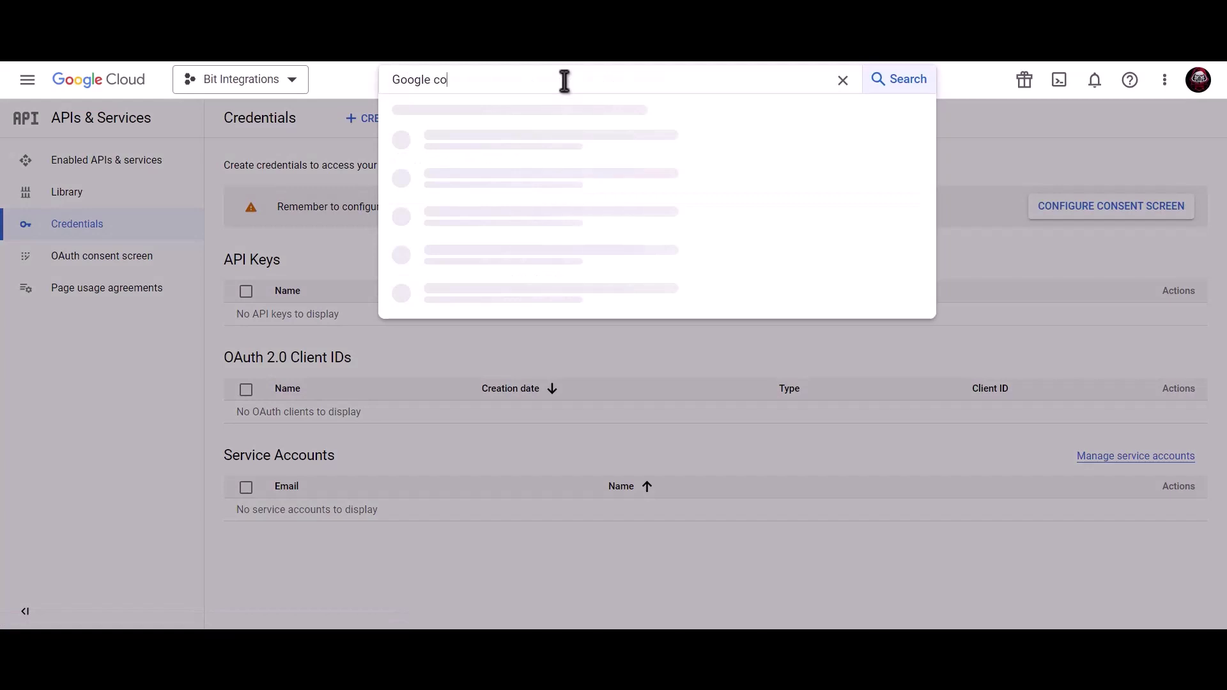
pyautogui.write('ntacts api')
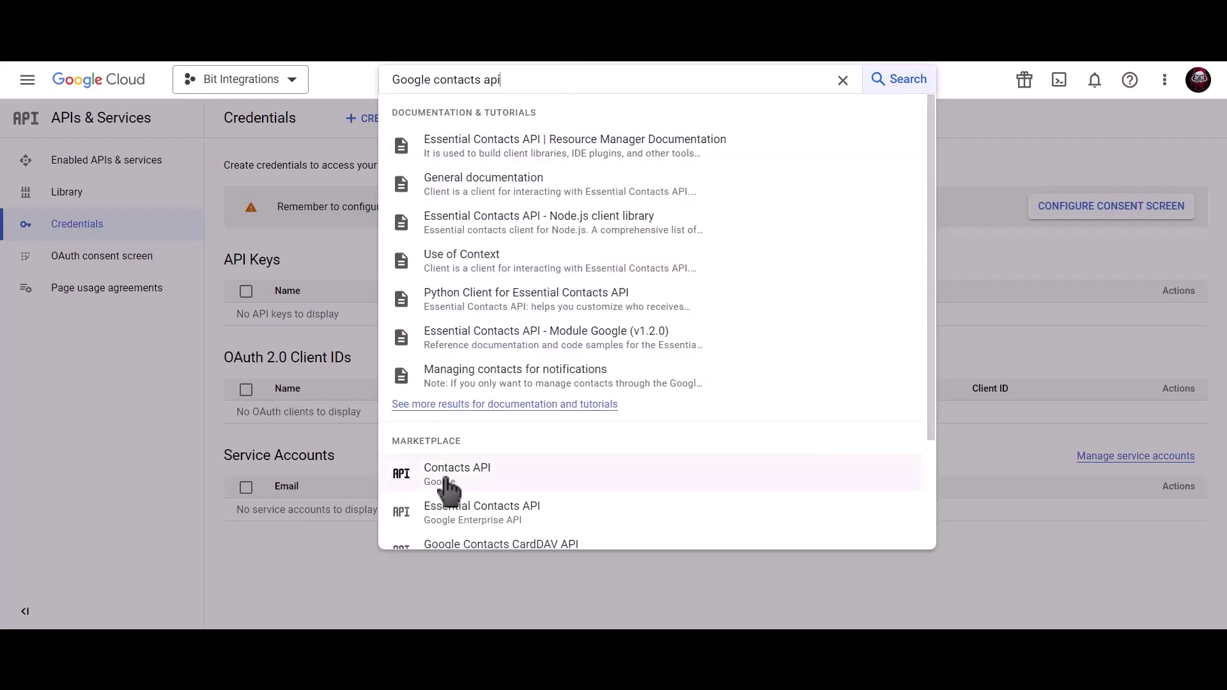
pyautogui.click(501, 479)
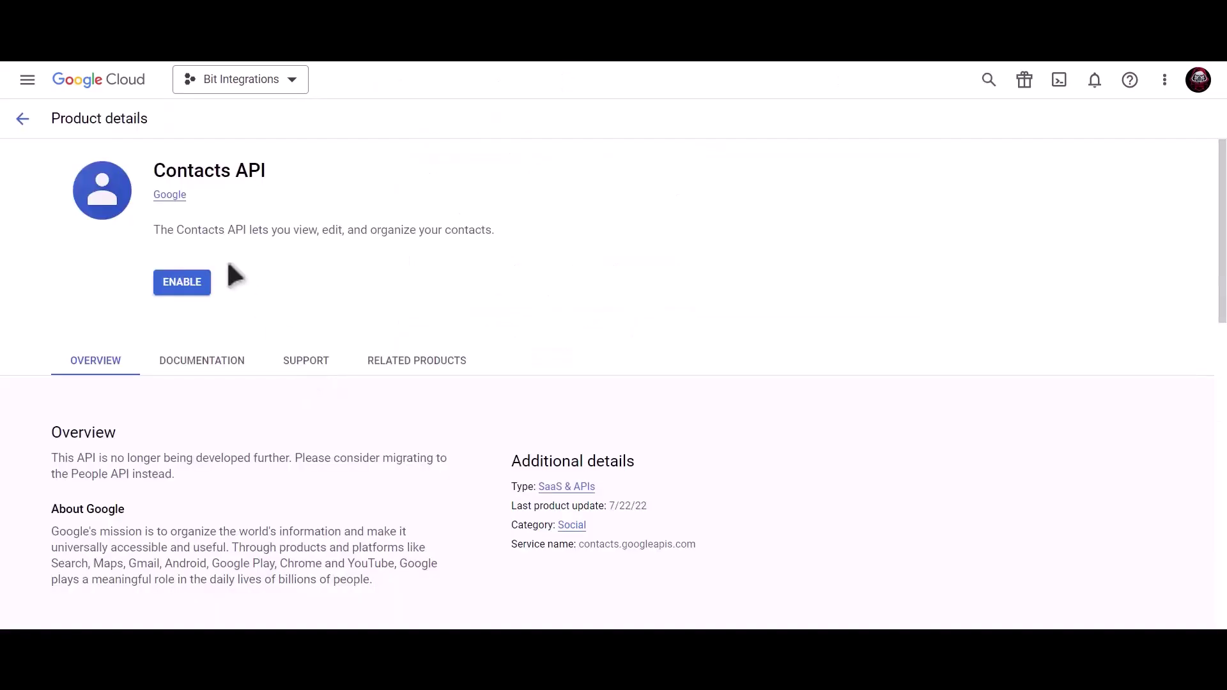
pyautogui.click(181, 287)
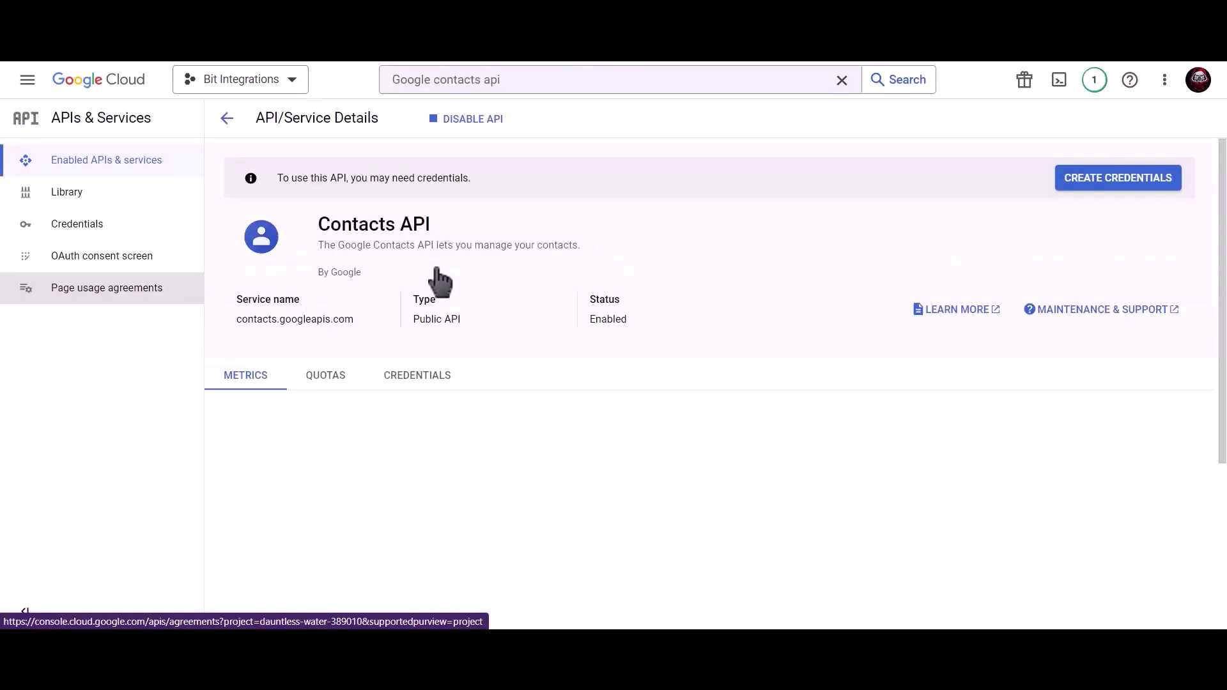
pyautogui.click(537, 82)
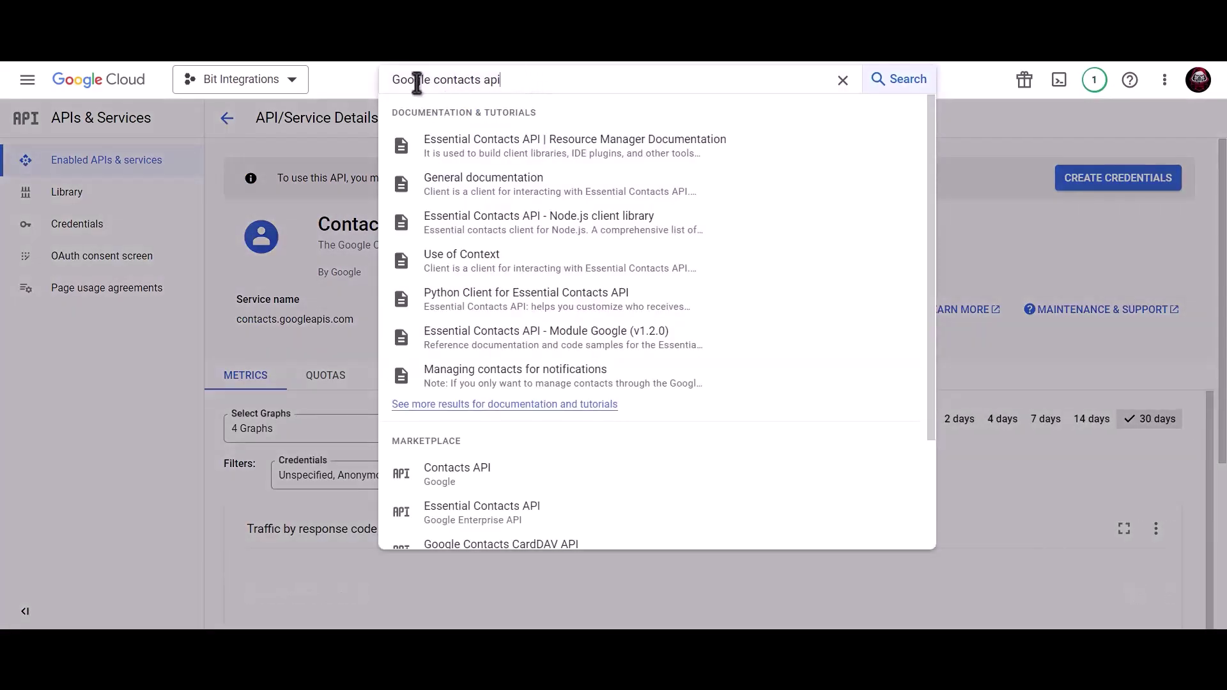
# Step: Search for 'google people api' and enable the Google People API
pyautogui.tripleClick(386, 79)
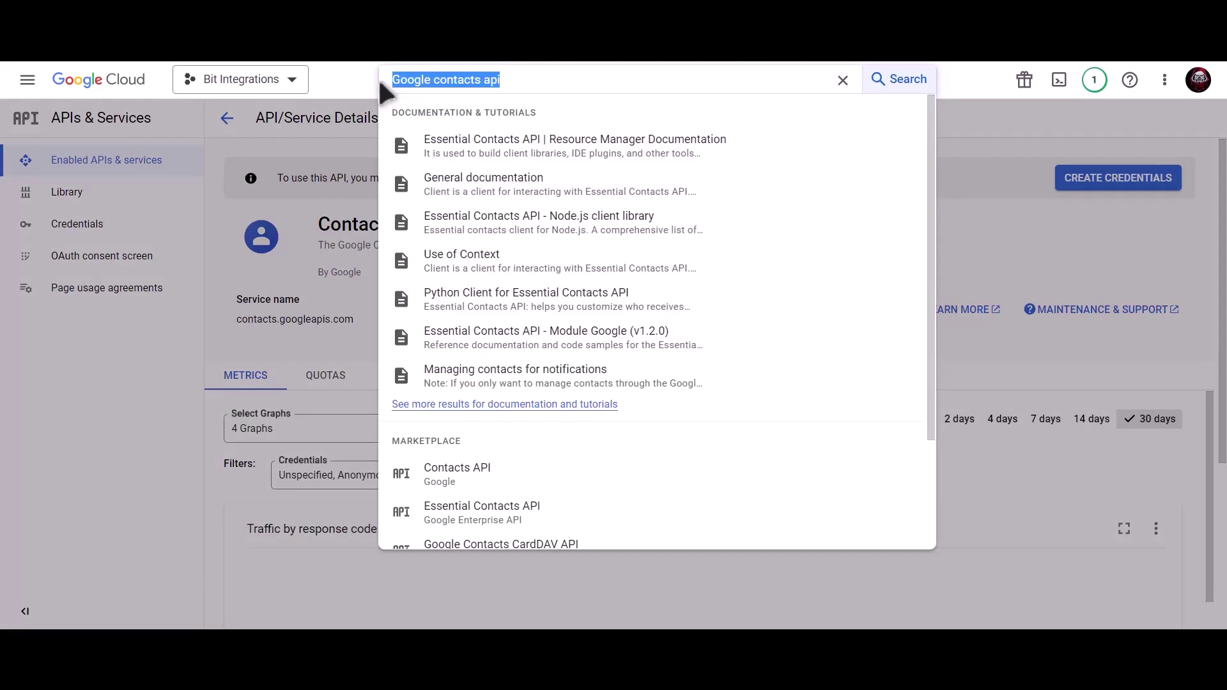
pyautogui.write('google')
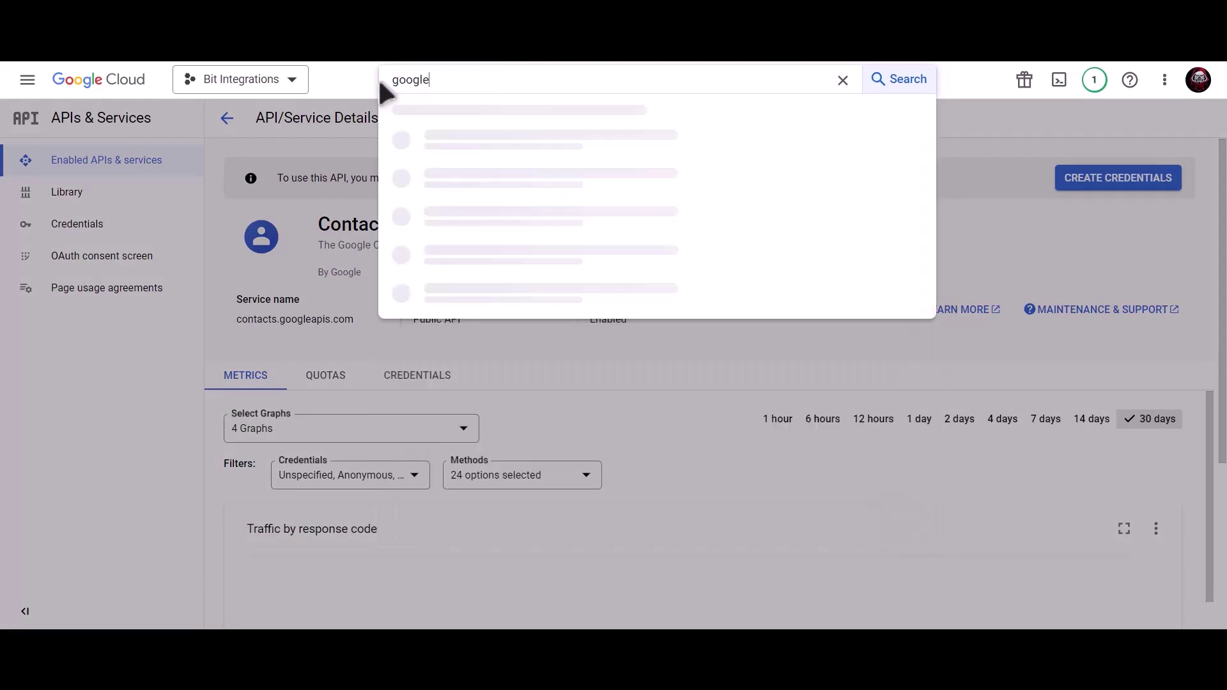
pyautogui.write(' people api')
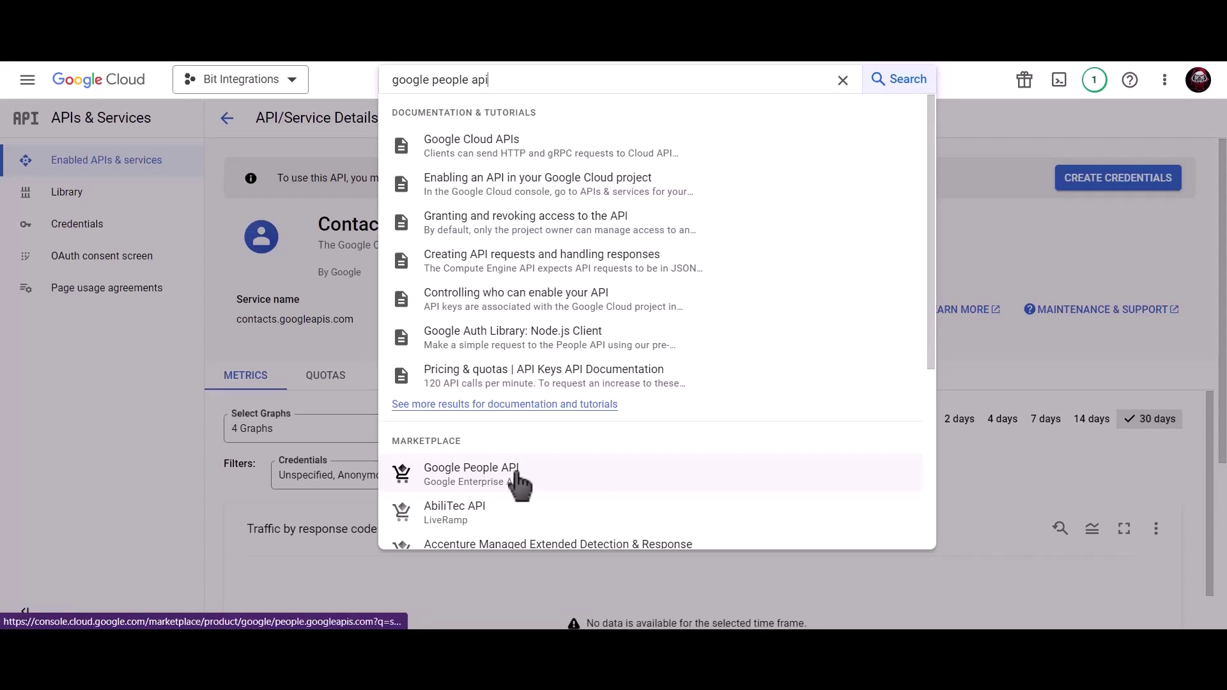
pyautogui.click(518, 475)
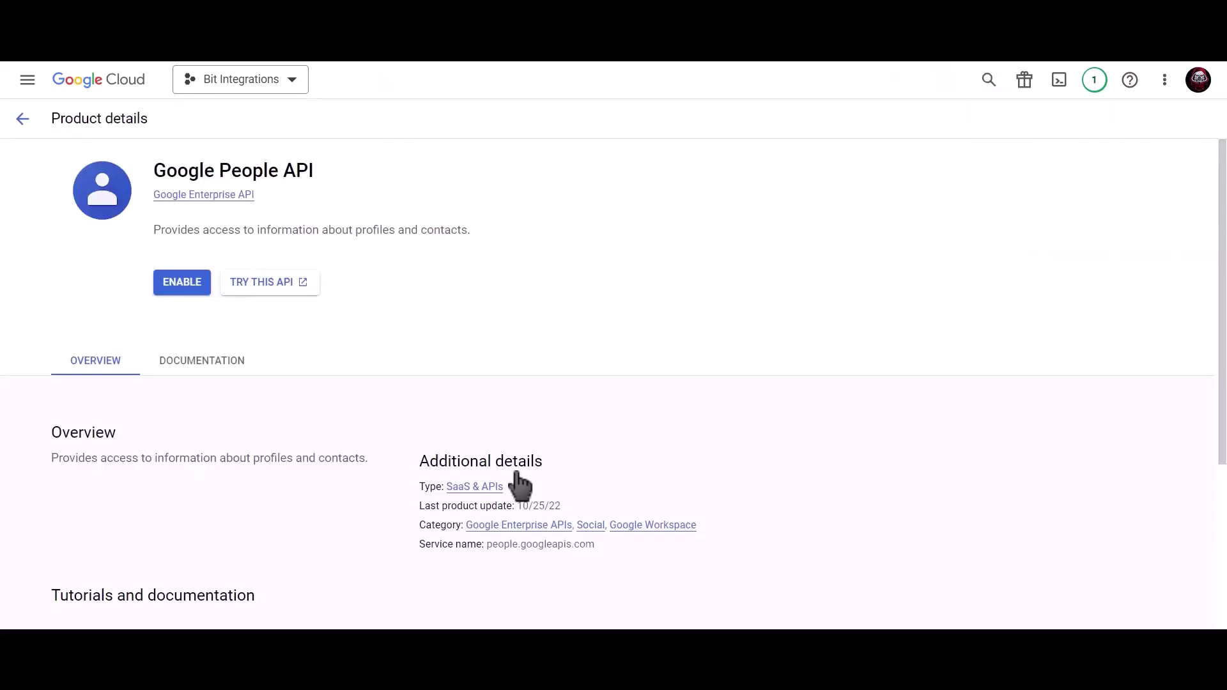
pyautogui.click(173, 295)
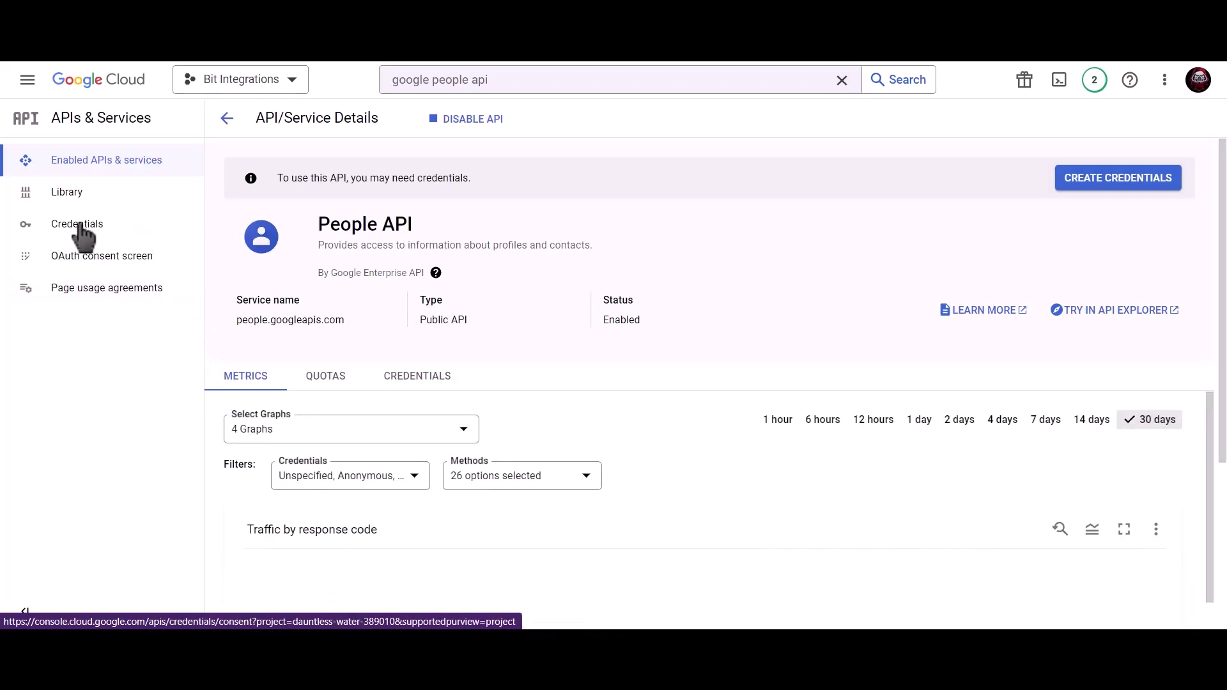
# Step: From Credentials, start an External OAuth consent screen registration
pyautogui.click(127, 225)
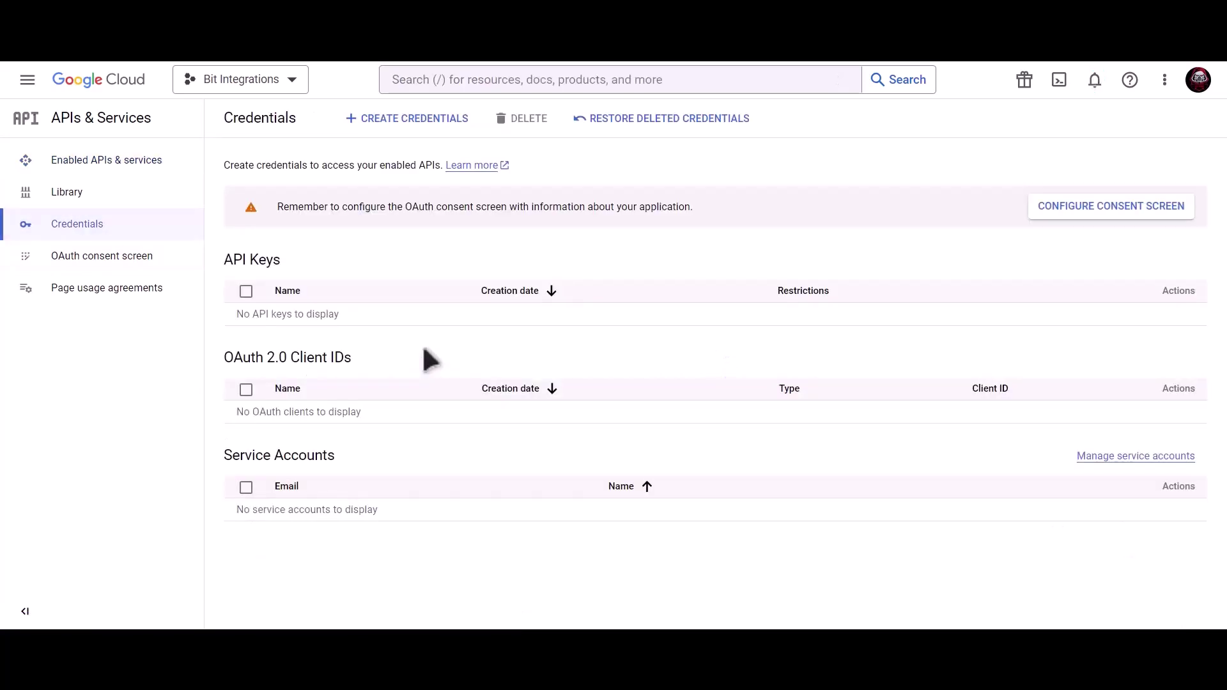
pyautogui.click(1063, 205)
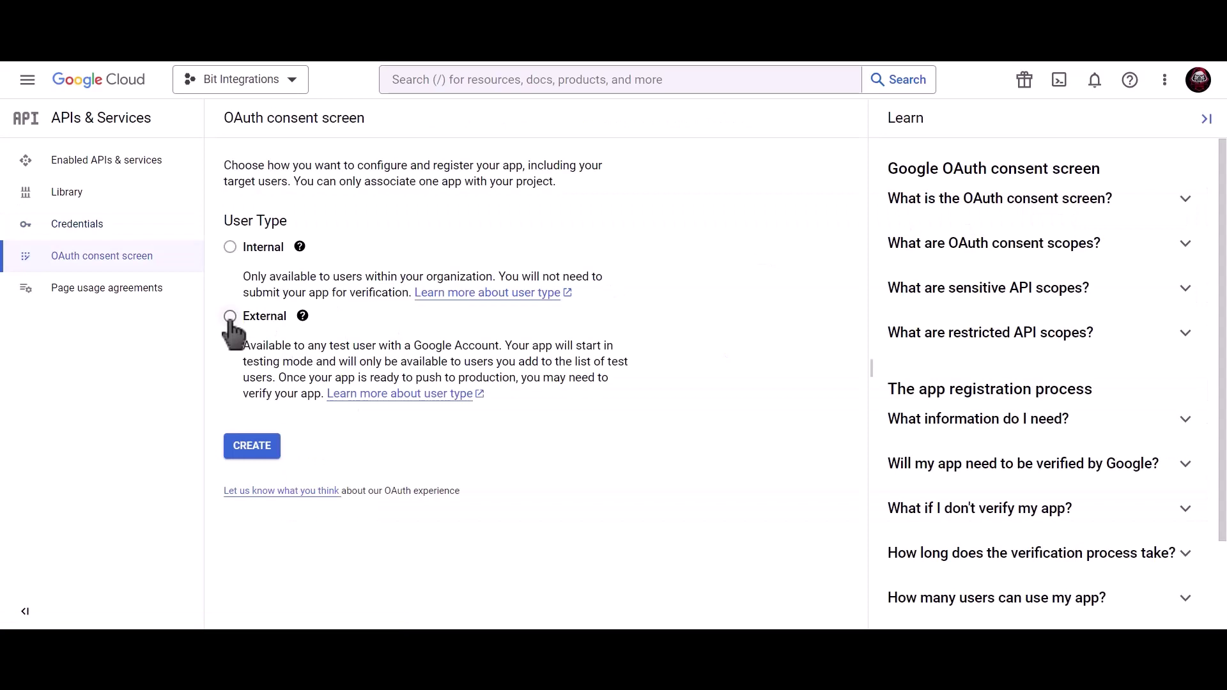
pyautogui.click(230, 317)
pyautogui.click(259, 453)
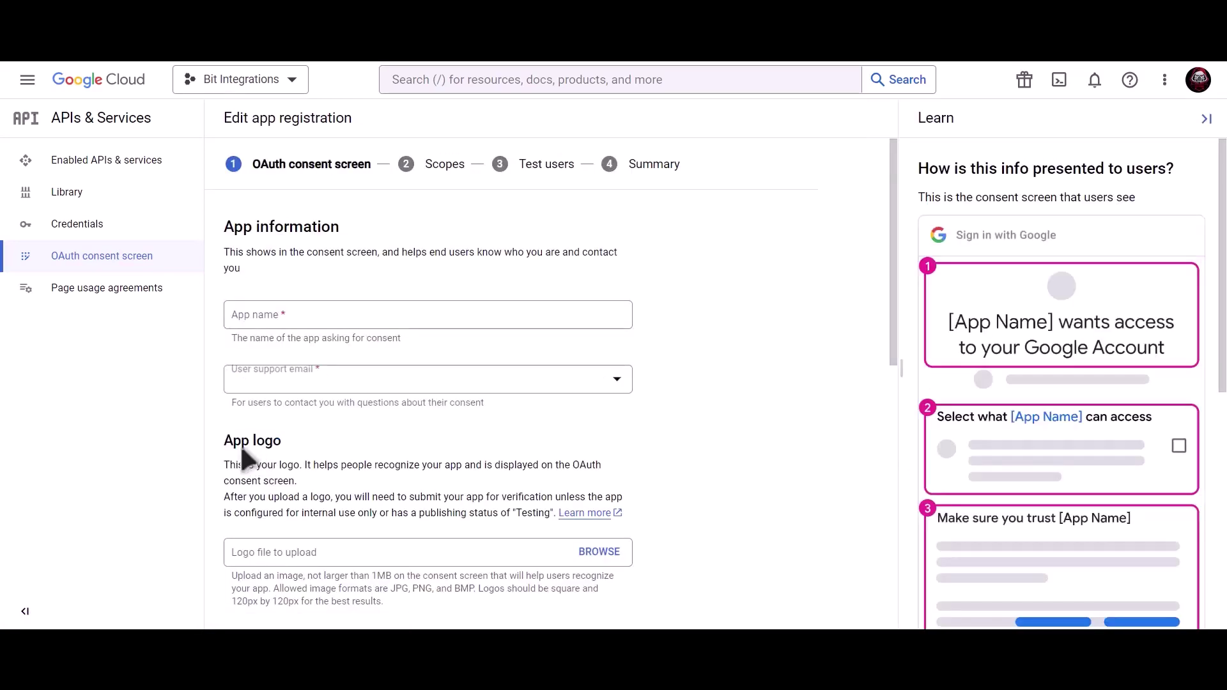
# Step: Fill in the app information with the account's support email and a pasted developer contact email
pyautogui.click(335, 317)
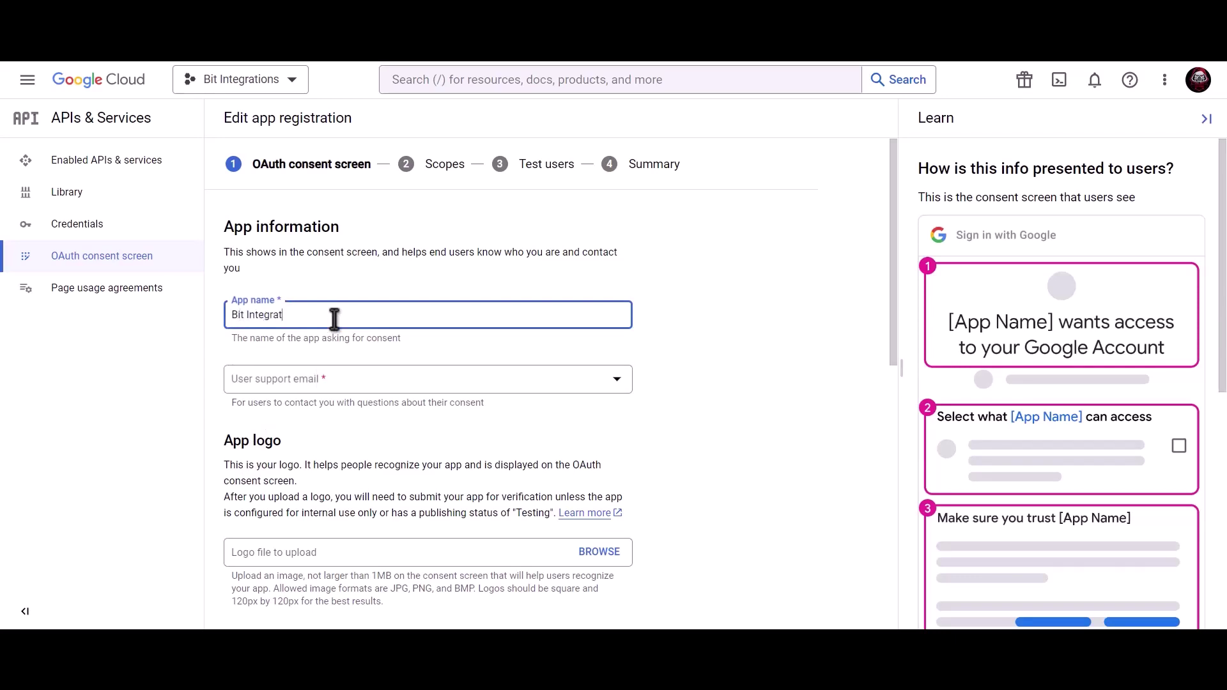
pyautogui.click(334, 383)
pyautogui.click(338, 400)
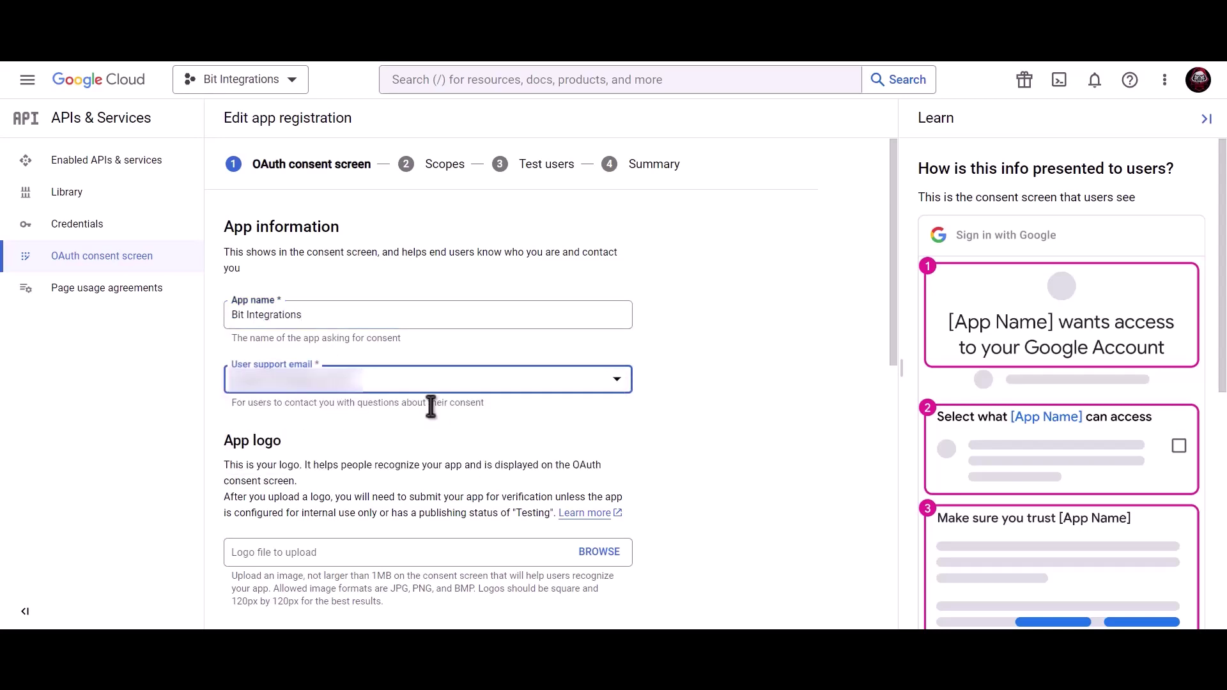
pyautogui.scroll(-9, 428, 403)
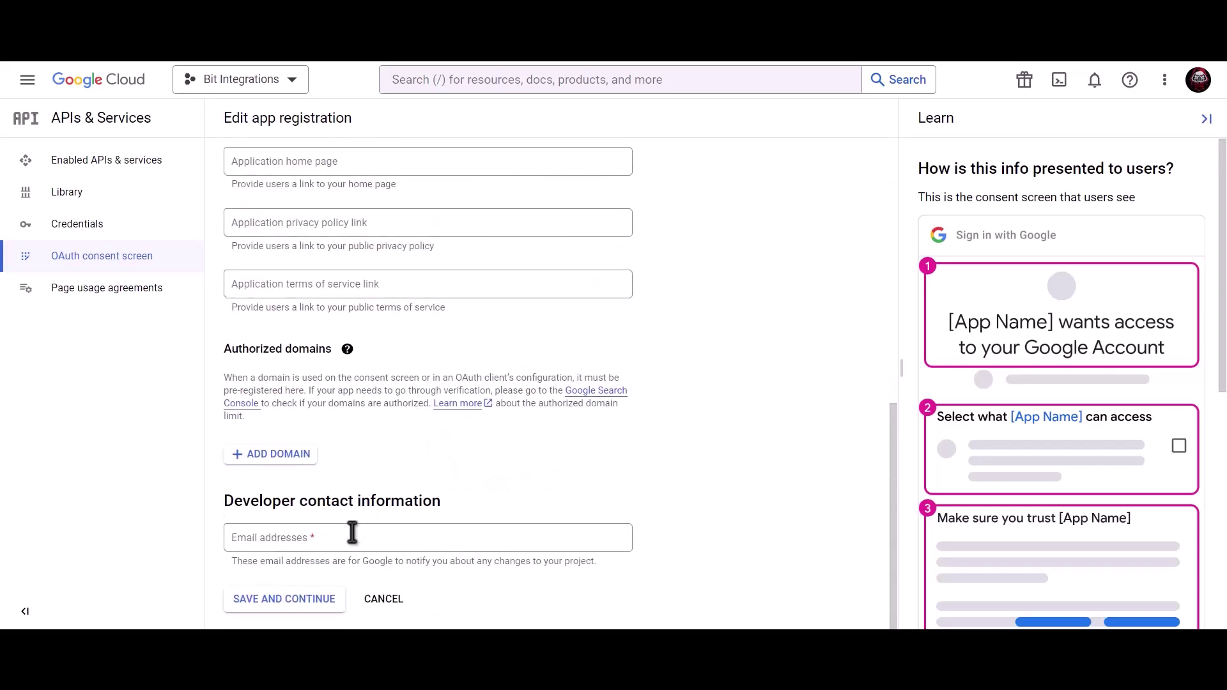
pyautogui.click(351, 535)
pyautogui.hotkey('ctrl', 'v')
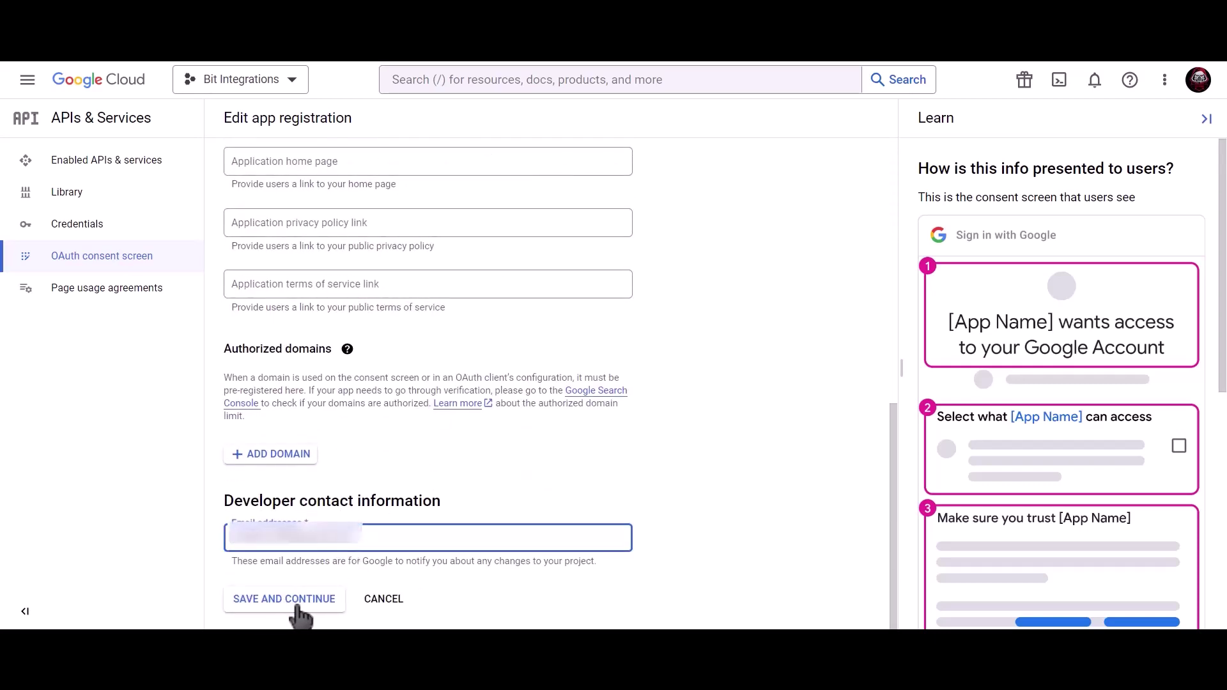
pyautogui.click(296, 604)
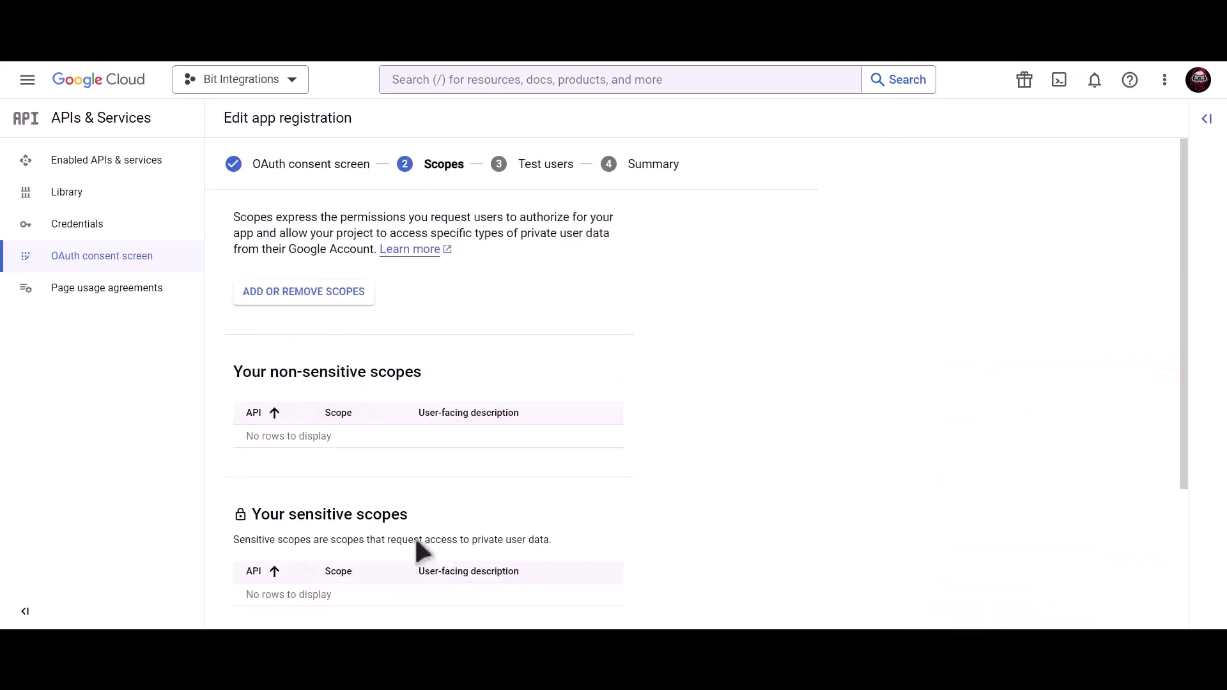
# Step: Continue through Scopes and Test users and return to the consent screen dashboard
pyautogui.scroll(-3, 415, 542)
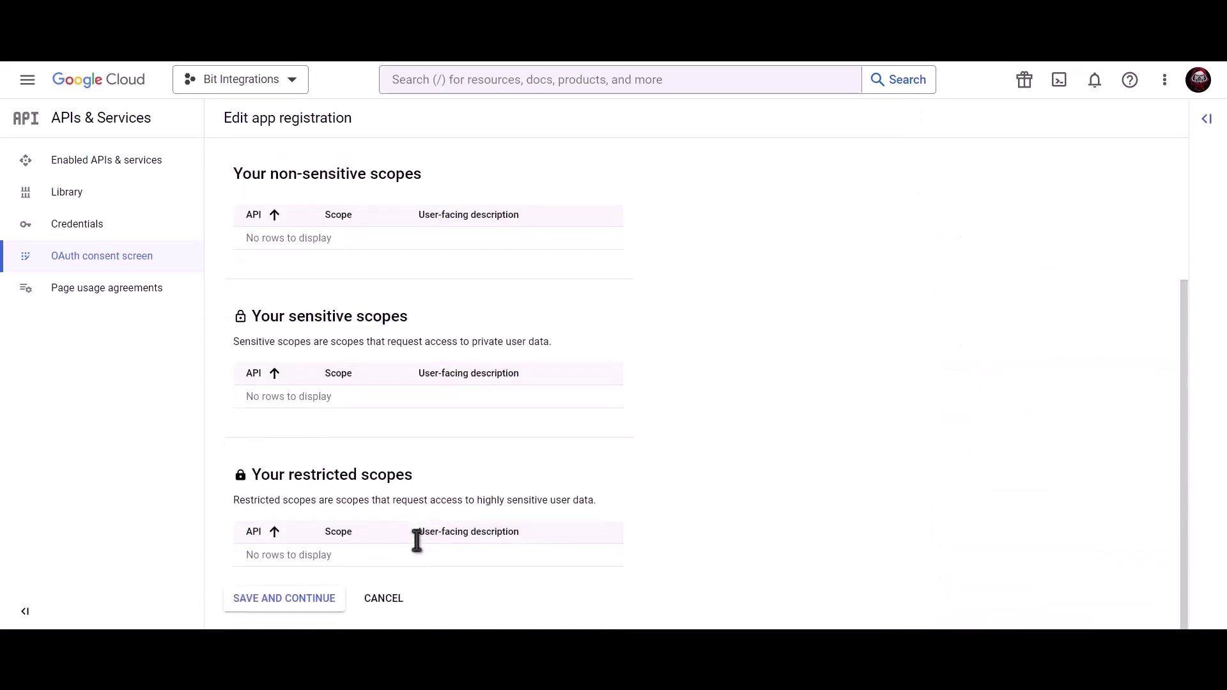
pyautogui.click(284, 603)
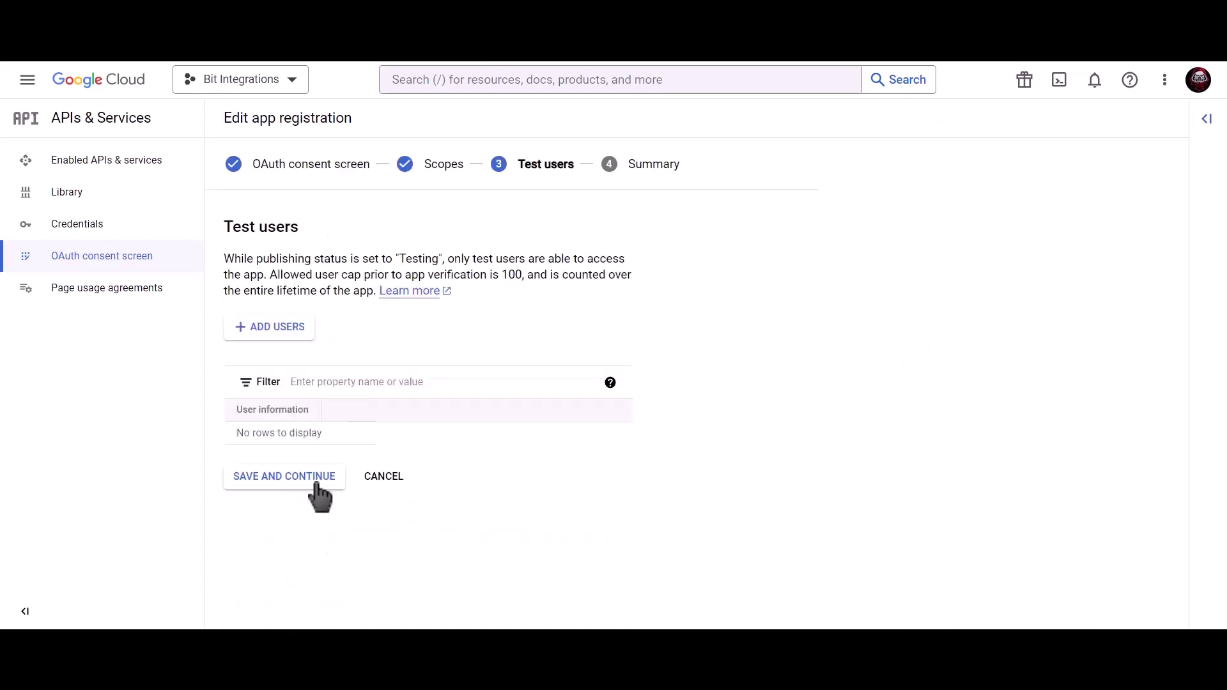
pyautogui.click(312, 483)
pyautogui.click(299, 596)
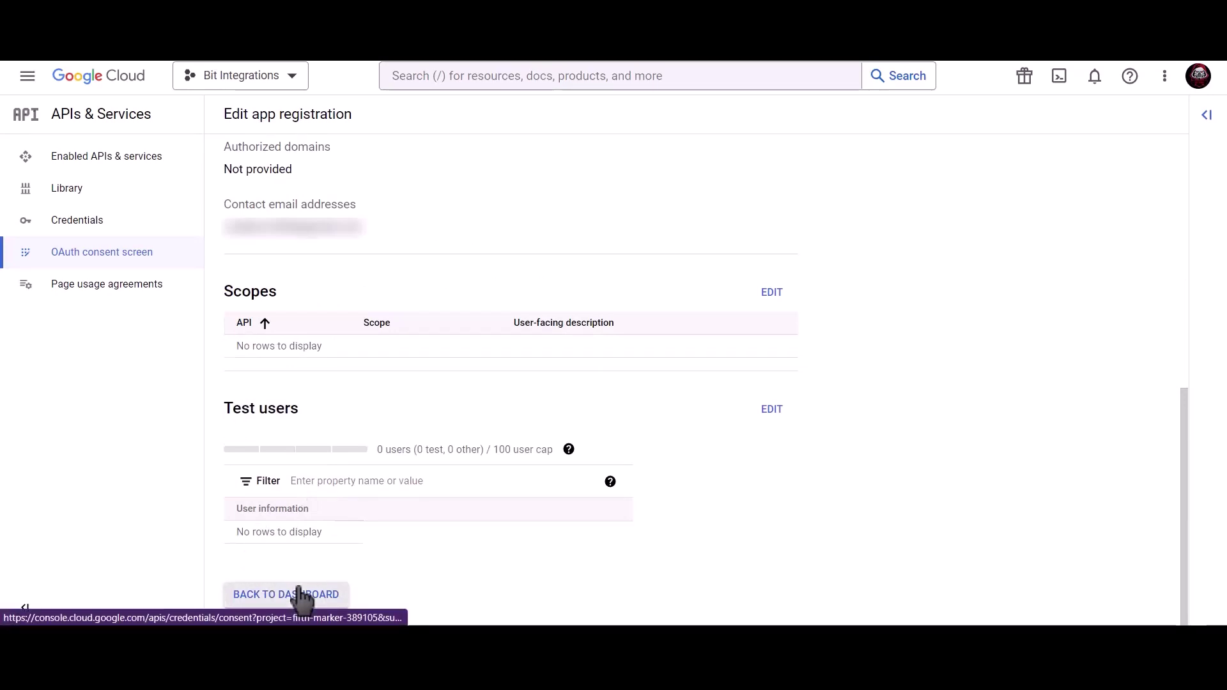
# Step: Start a Web application OAuth client ID named 'Bit Integrations'
pyautogui.click(161, 230)
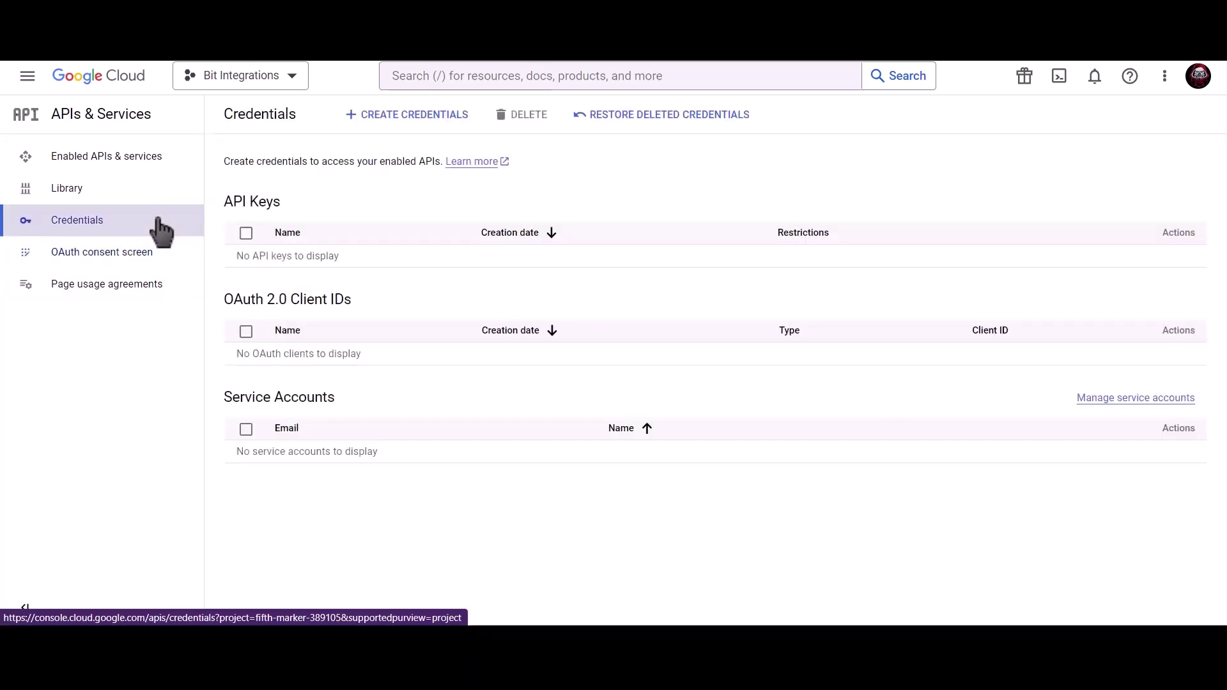
pyautogui.click(417, 121)
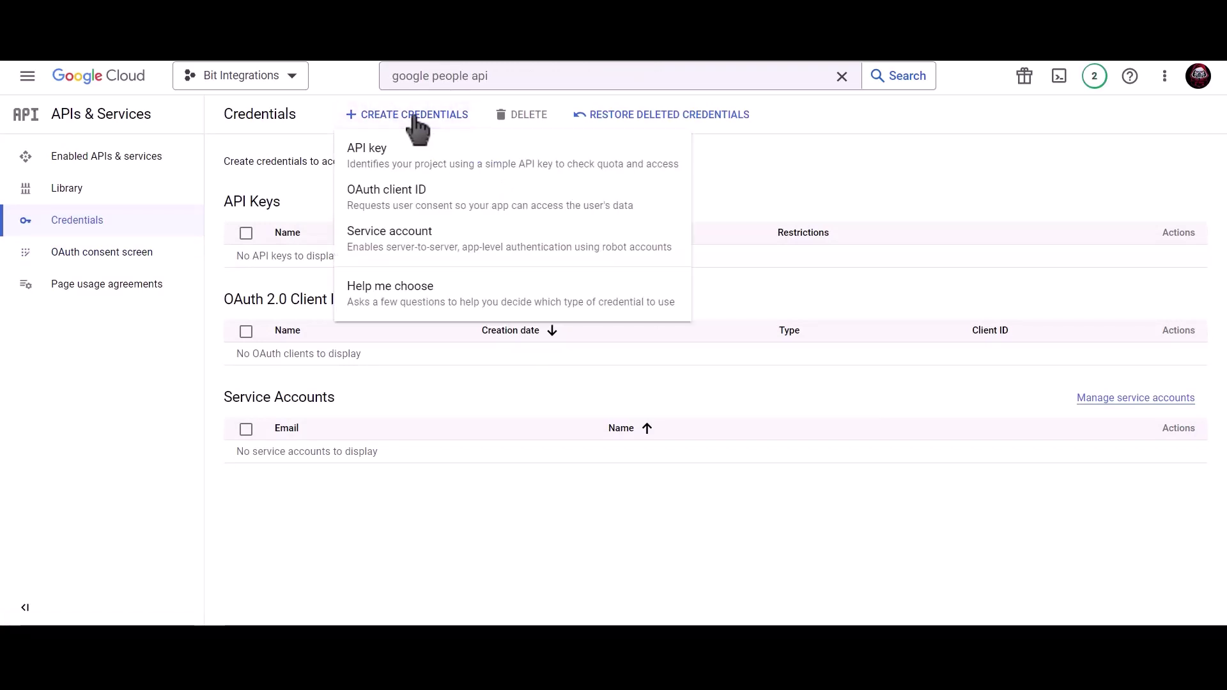
pyautogui.click(512, 212)
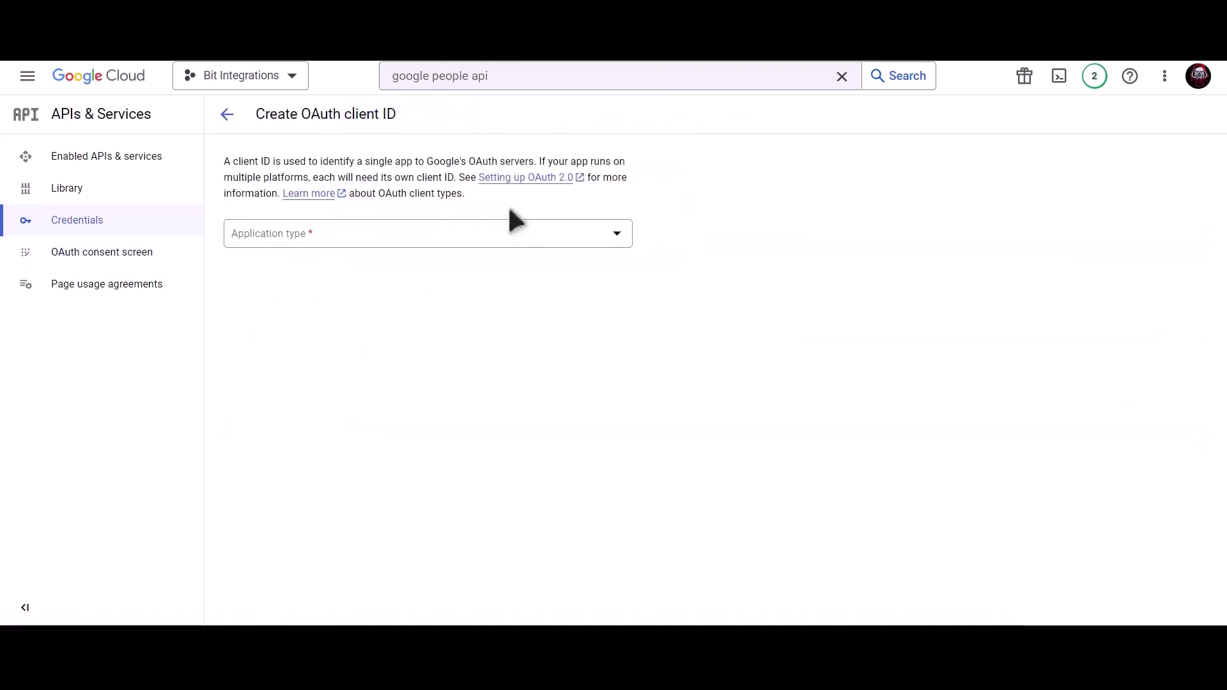
pyautogui.click(377, 235)
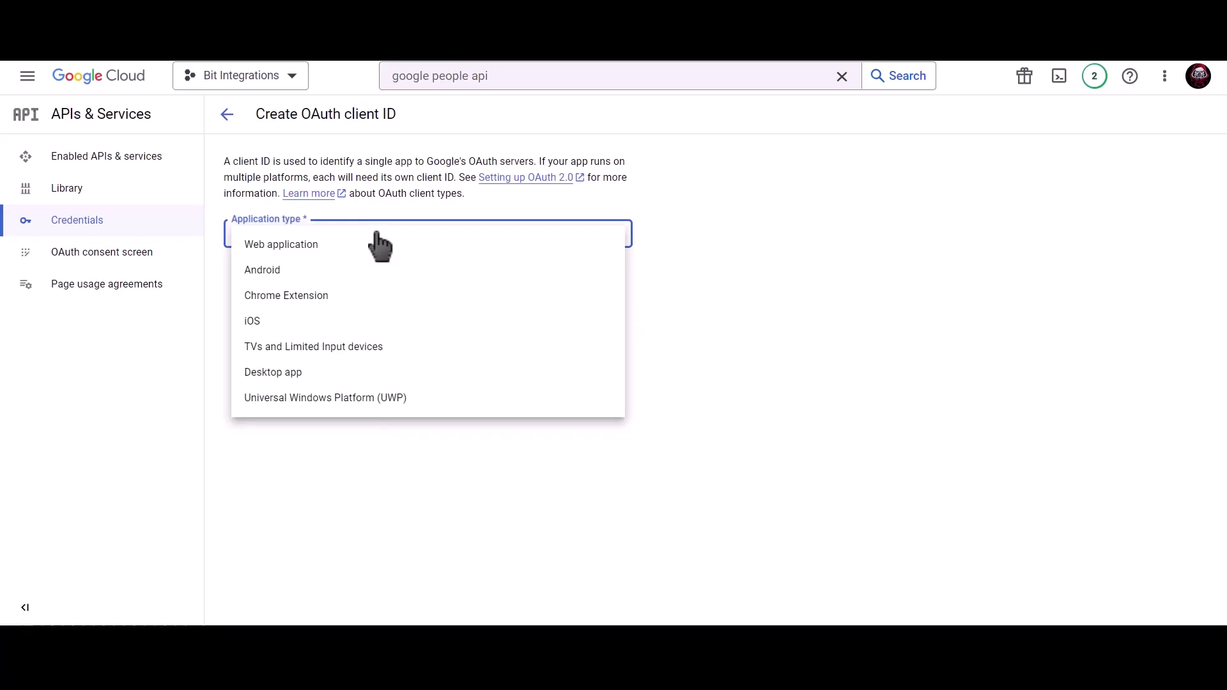
pyautogui.click(323, 250)
pyautogui.click(318, 275)
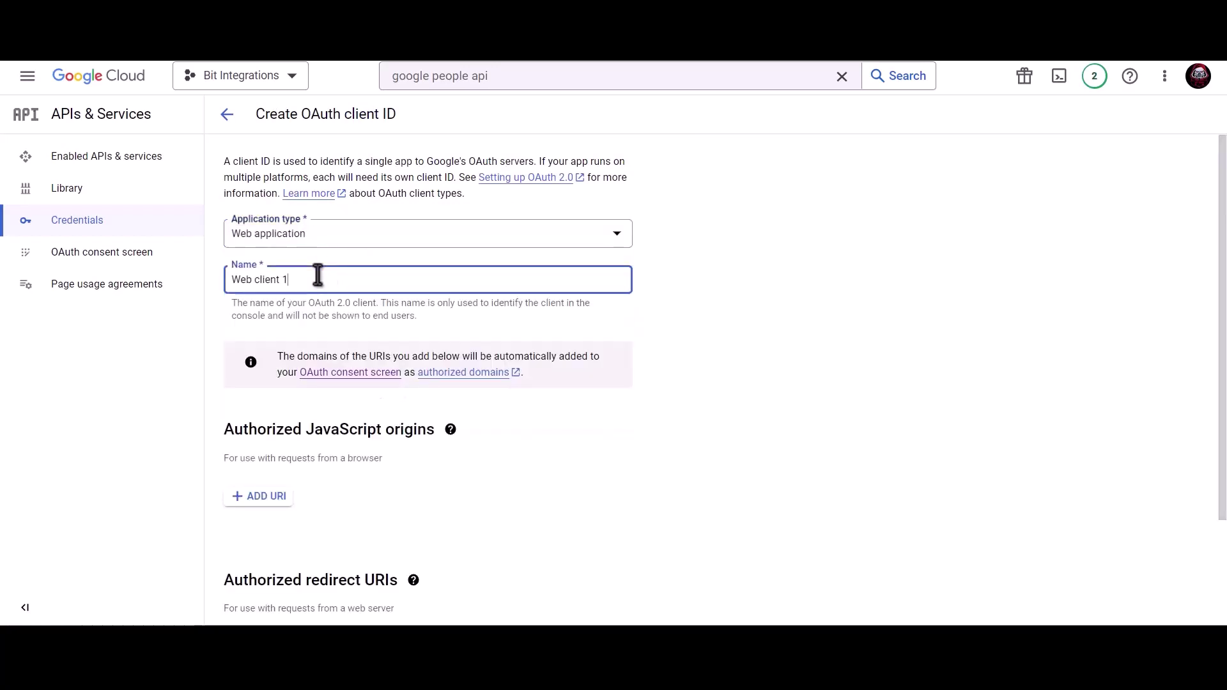
pyautogui.hotkey('ctrl', 'a')
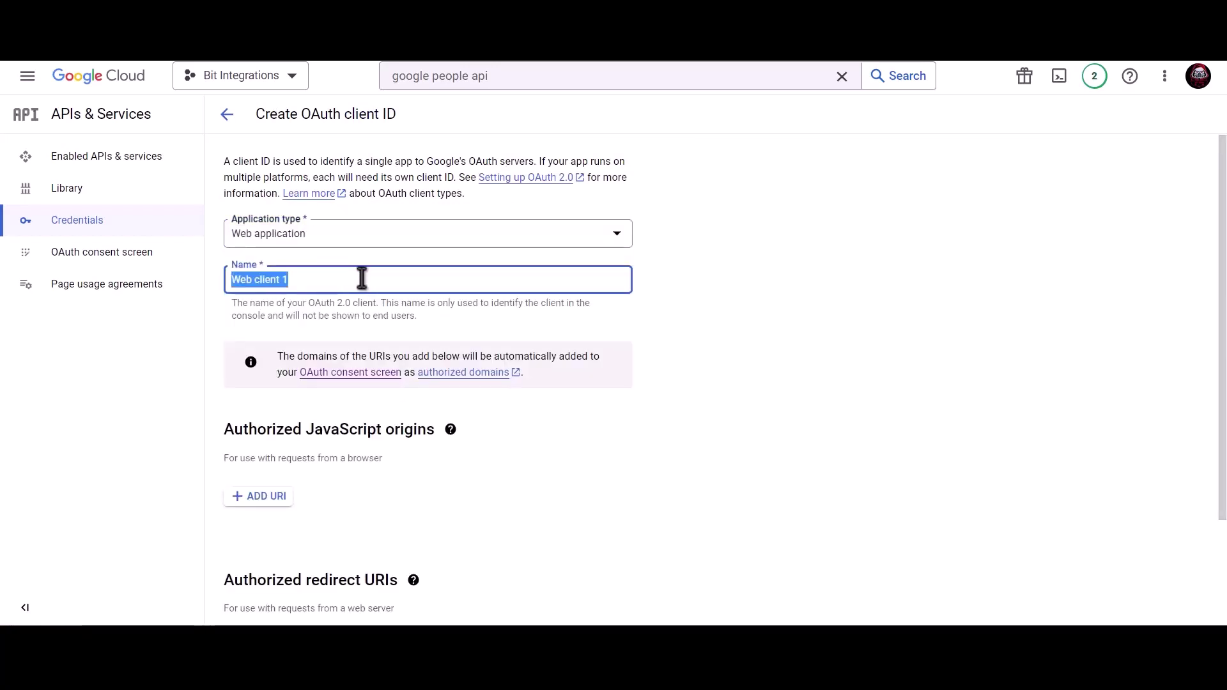
pyautogui.write('Bit Integrat')
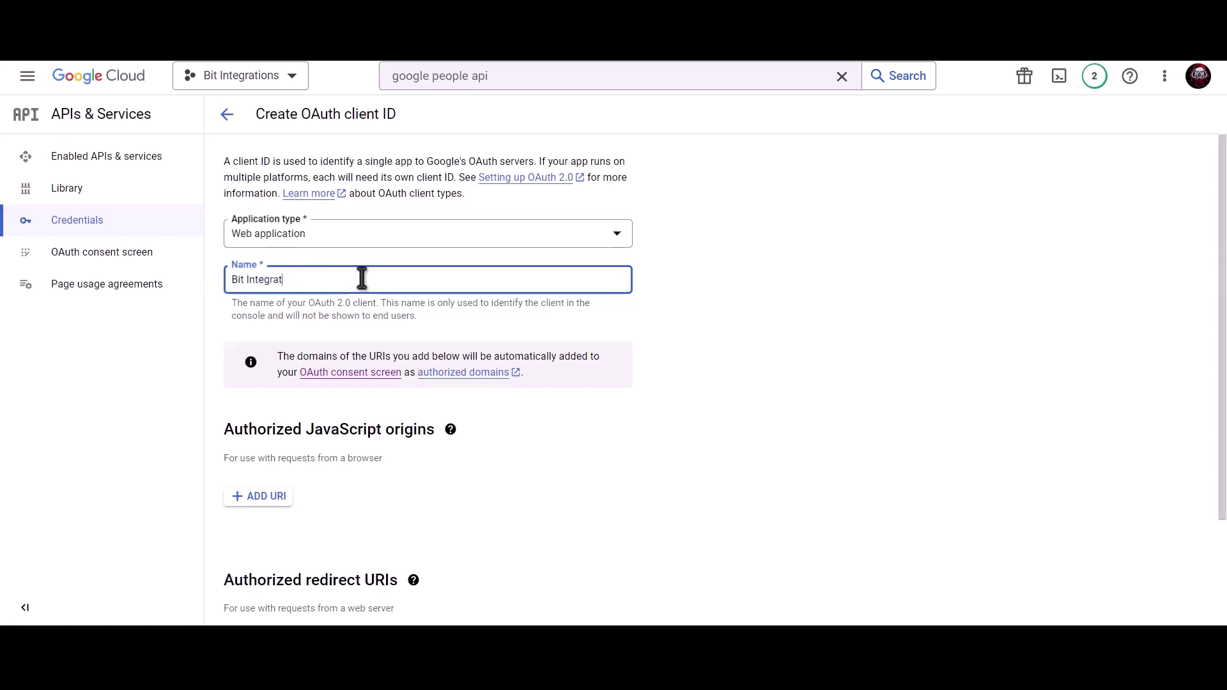
pyautogui.write('ions')
# Step: Add the site's homepage URL as an authorized JavaScript origin
pyautogui.scroll(-2, 363, 279)
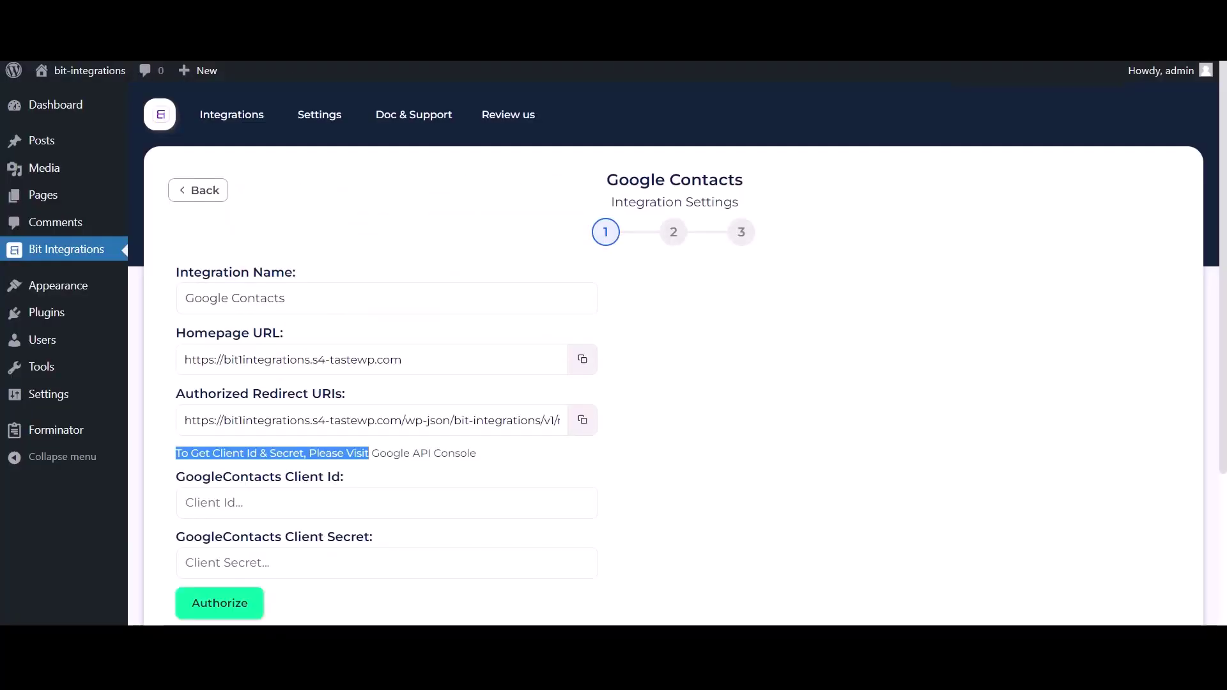
pyautogui.click(582, 361)
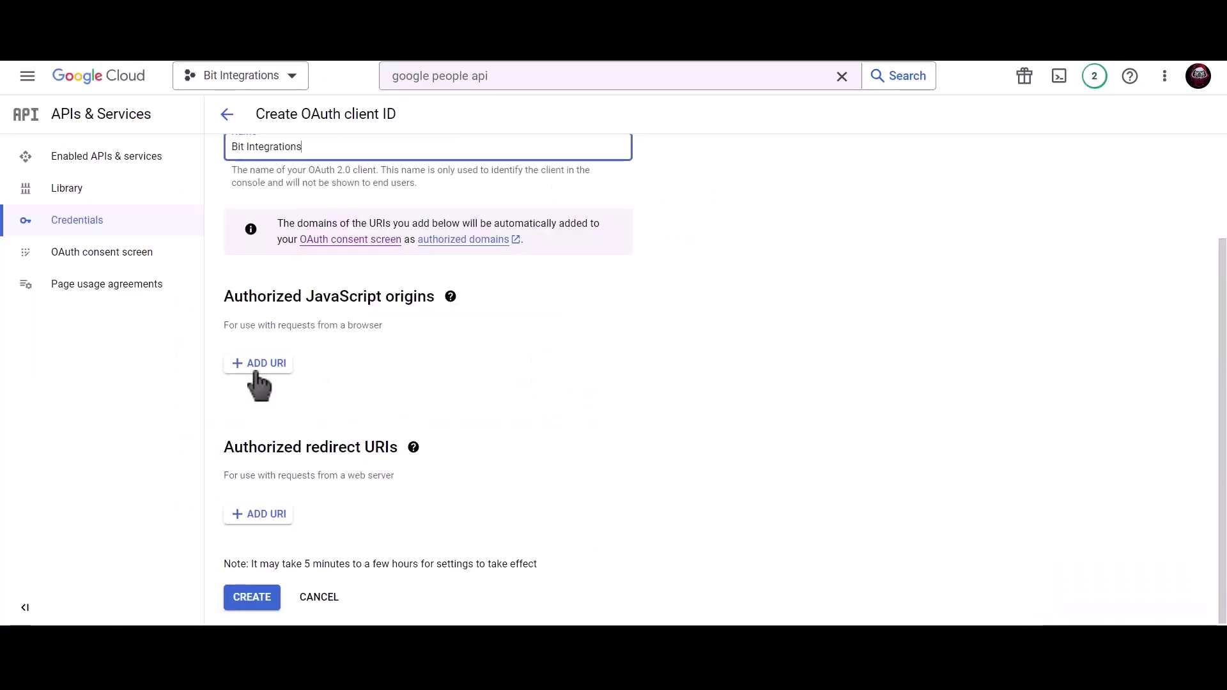
pyautogui.click(259, 363)
pyautogui.hotkey('ctrl', 'v')
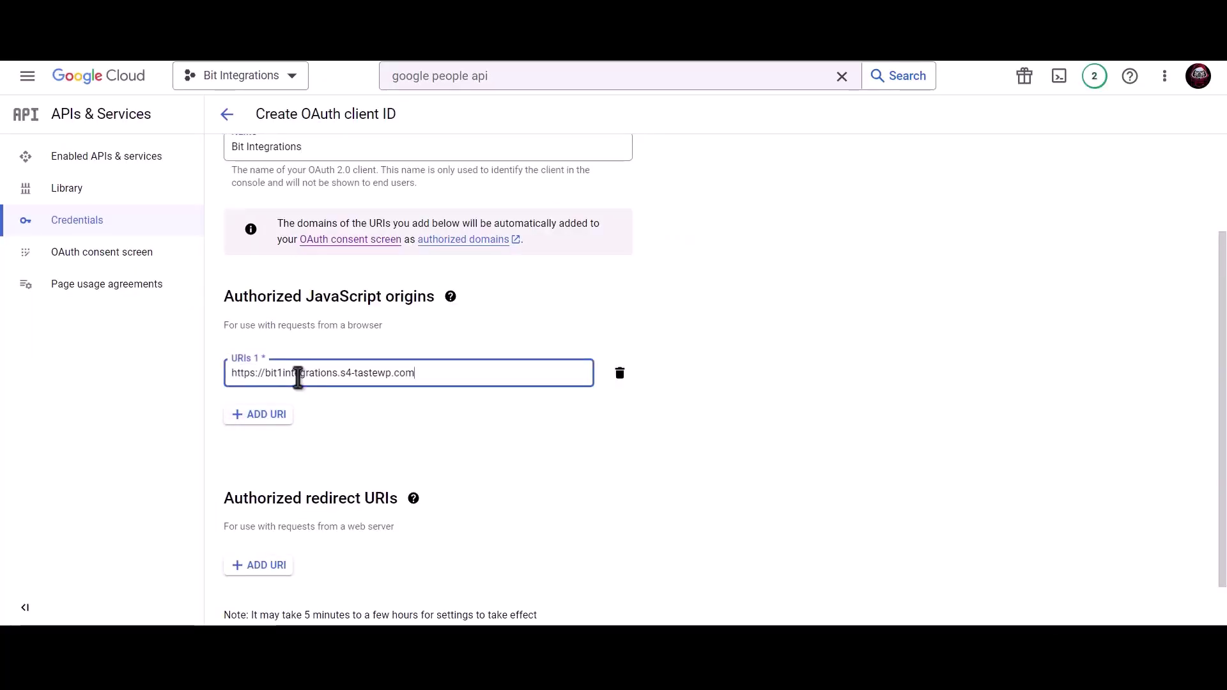
pyautogui.click(365, 400)
# Step: Add the Bit Integrations redirect URI as an authorized redirect URI and create the client
pyautogui.scroll(-1, 371, 410)
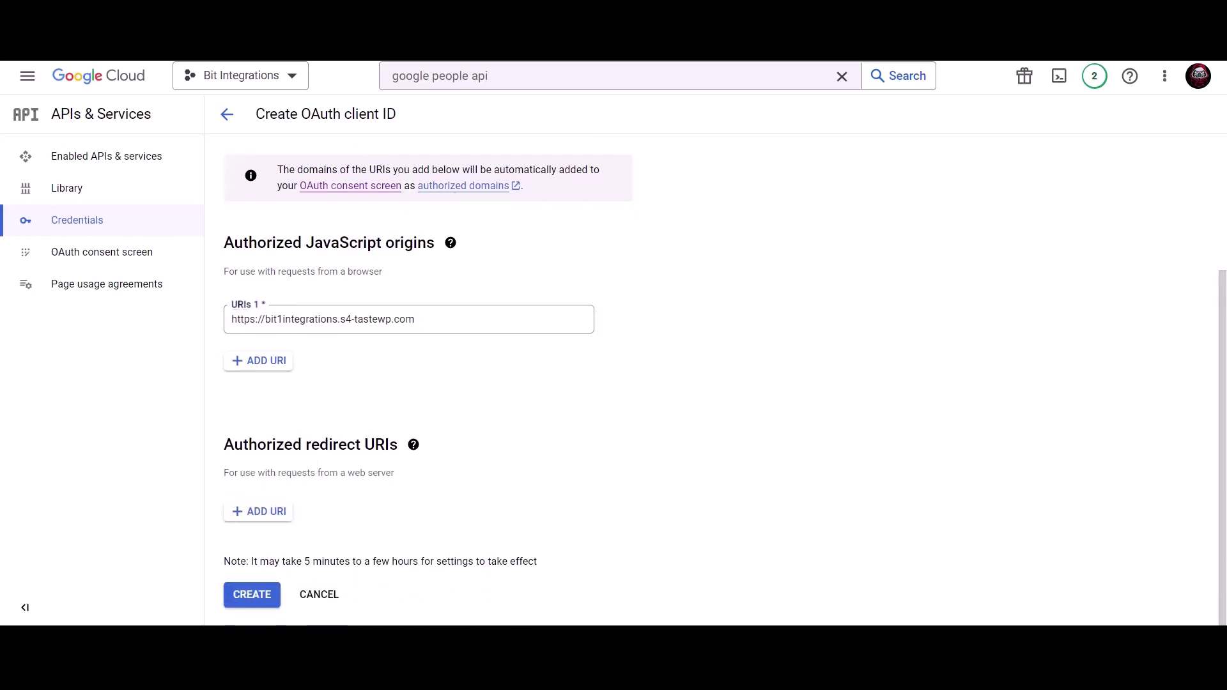
pyautogui.click(339, 26)
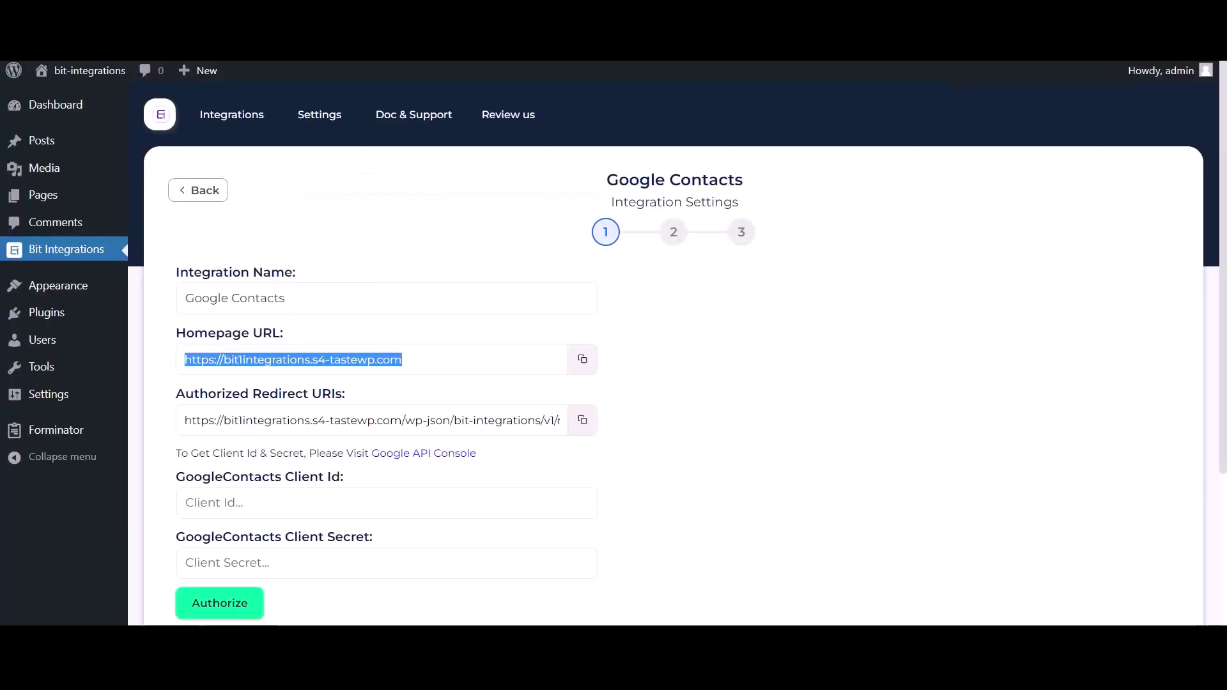
pyautogui.click(582, 420)
pyautogui.click(460, 25)
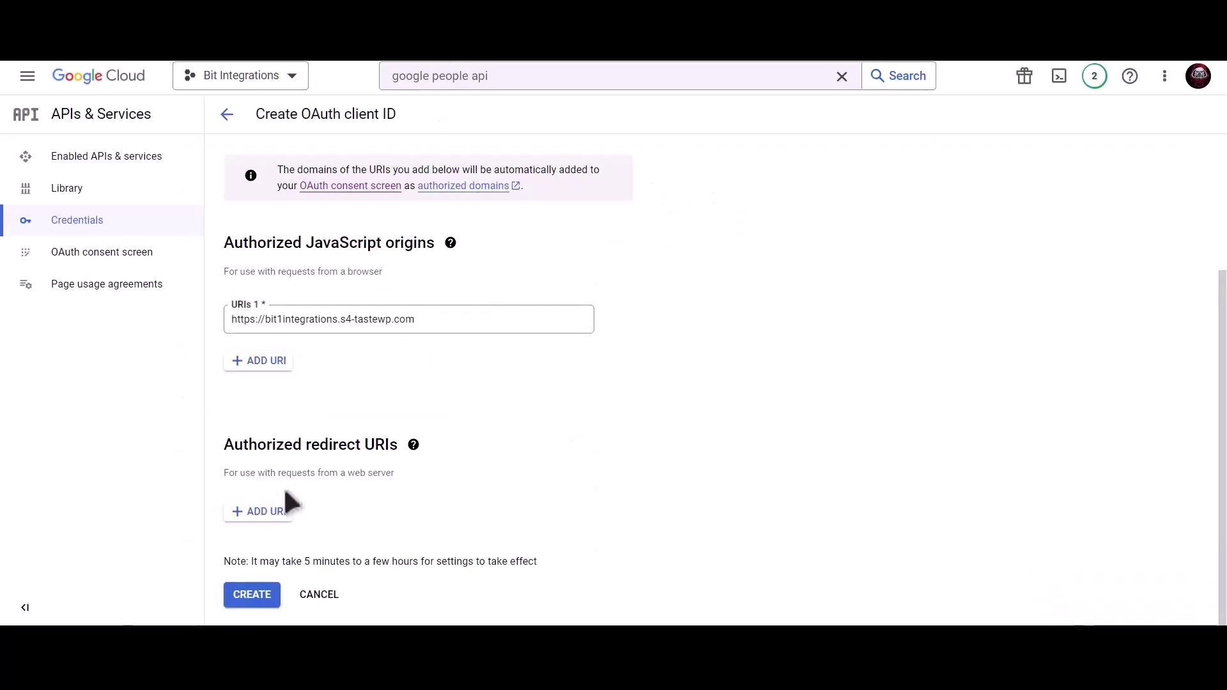
pyautogui.click(265, 512)
pyautogui.click(294, 519)
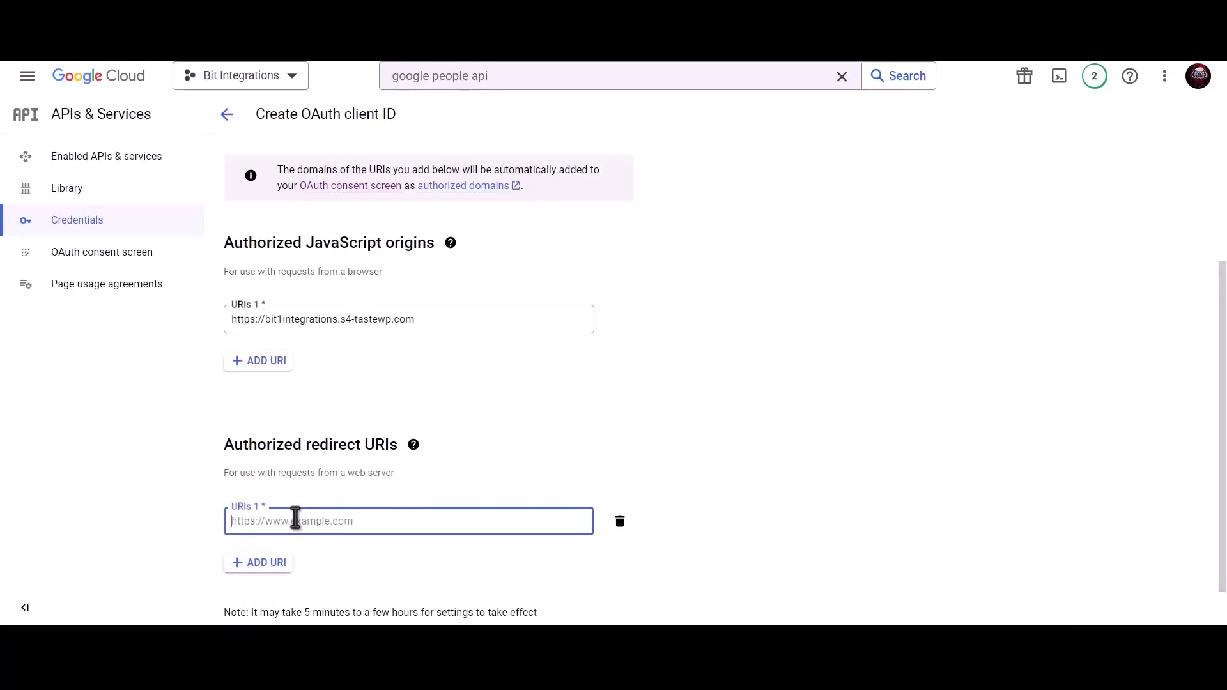
pyautogui.hotkey('ctrl', 'v')
pyautogui.scroll(-1, 578, 446)
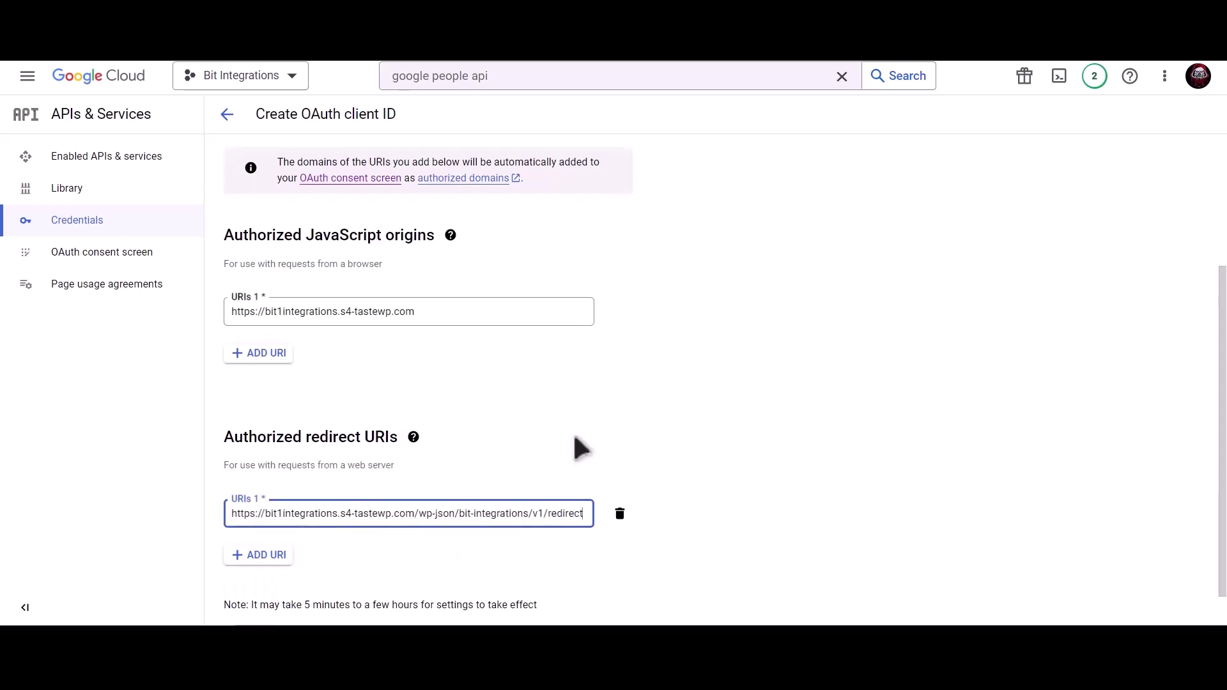
pyautogui.click(265, 597)
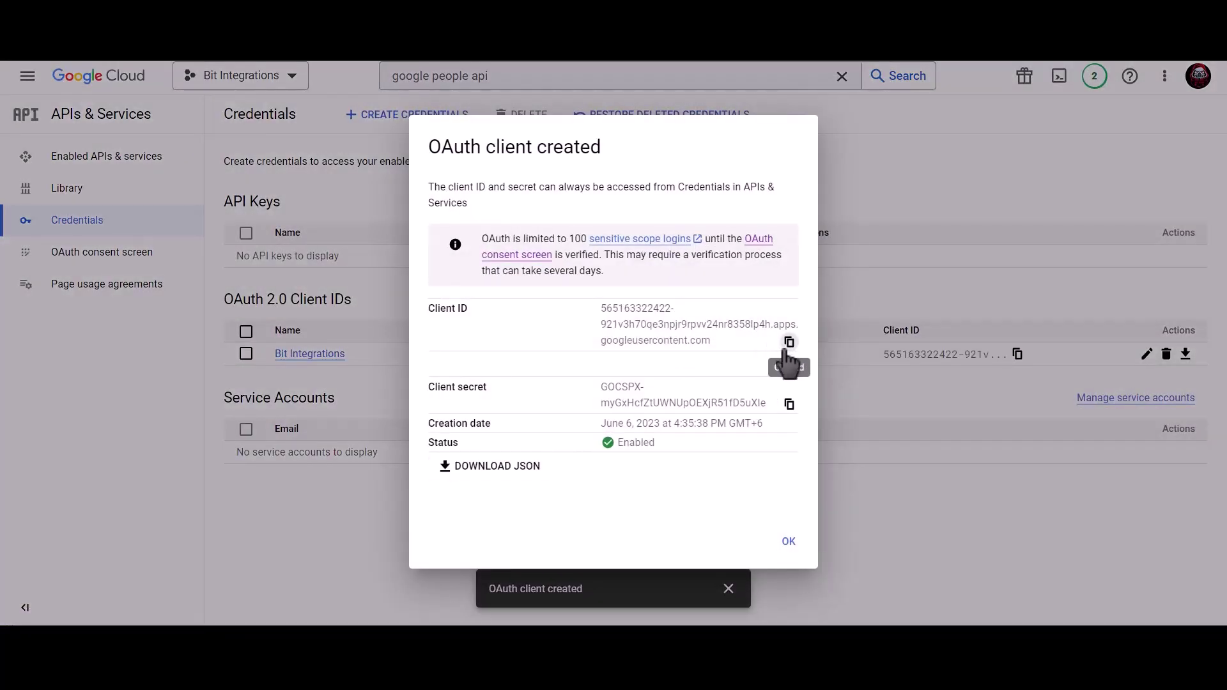
# Step: Paste the new OAuth client ID and client secret into the Google Contacts Client Id and Client Secret fields
pyautogui.click(790, 343)
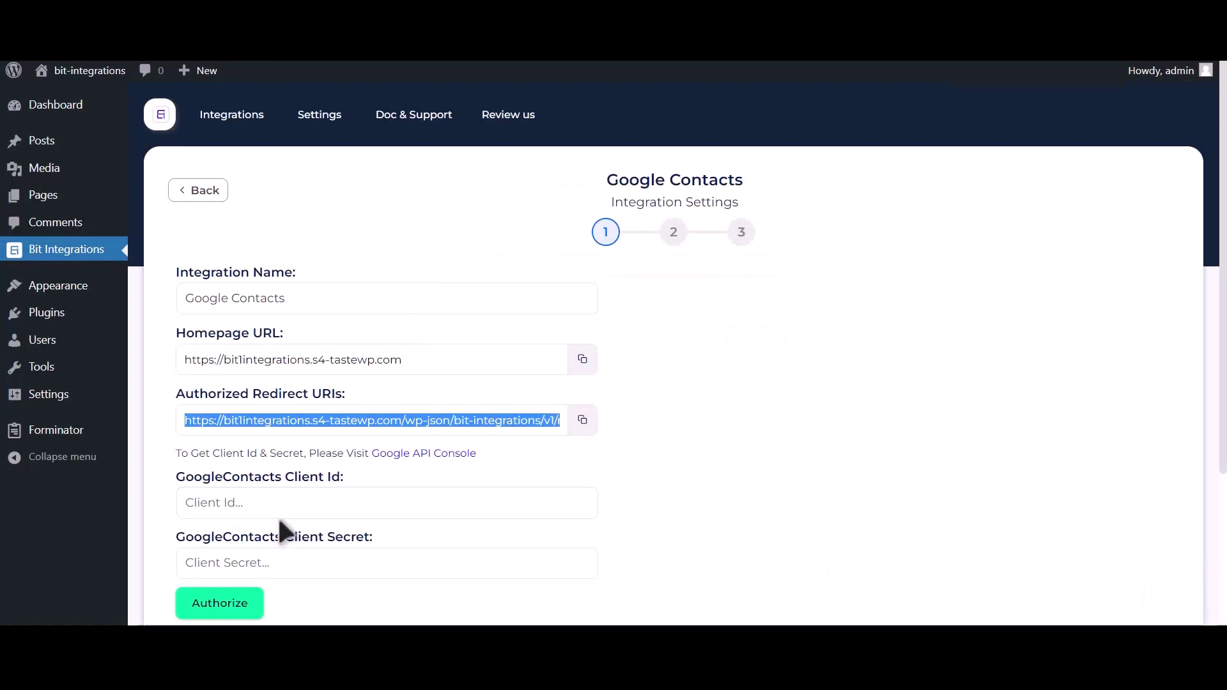
pyautogui.click(286, 506)
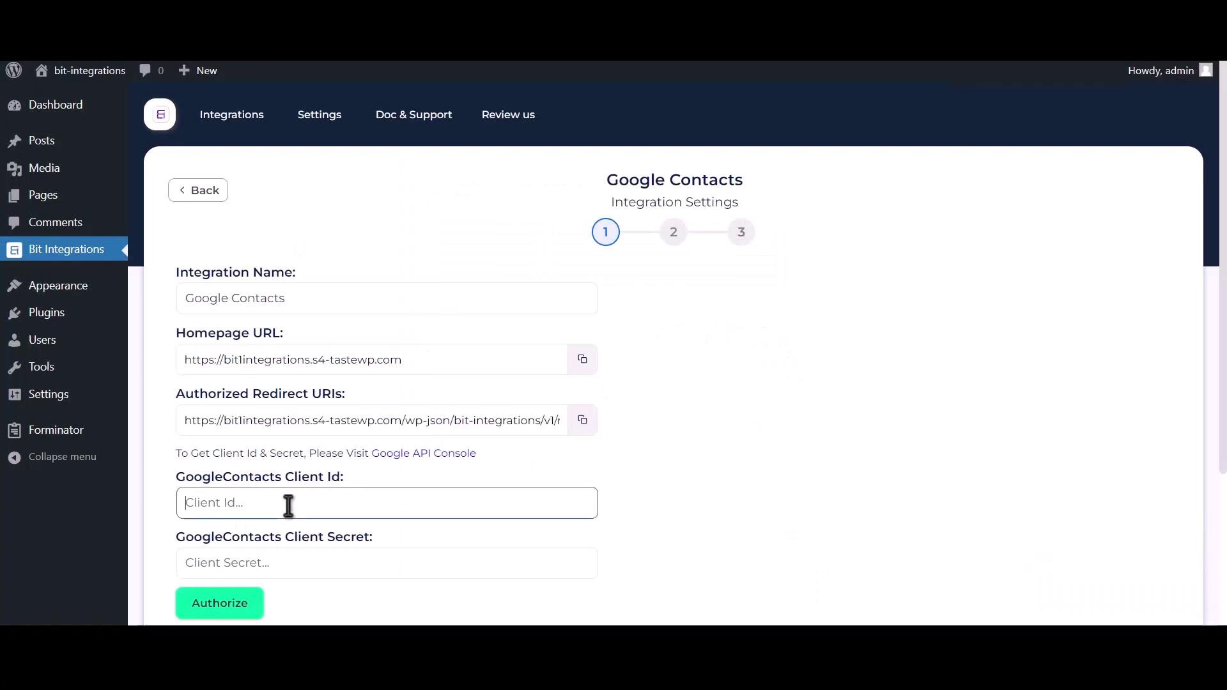
pyautogui.hotkey('ctrl', 'v')
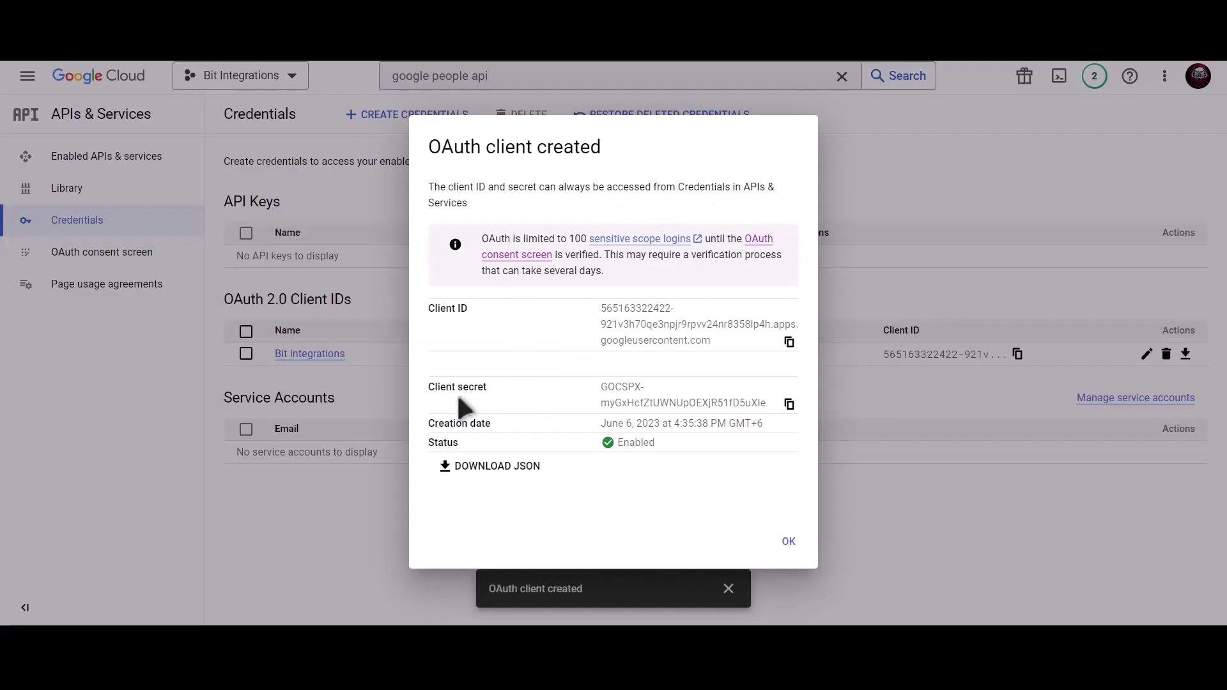
pyautogui.click(789, 405)
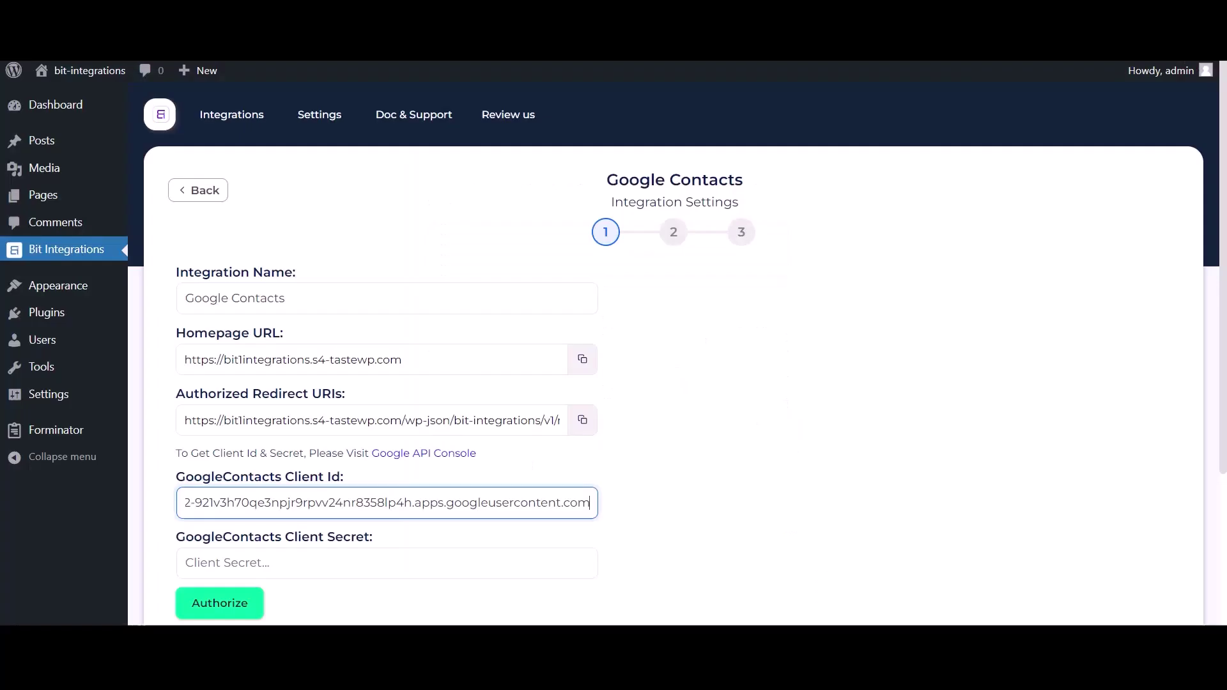
pyautogui.click(266, 558)
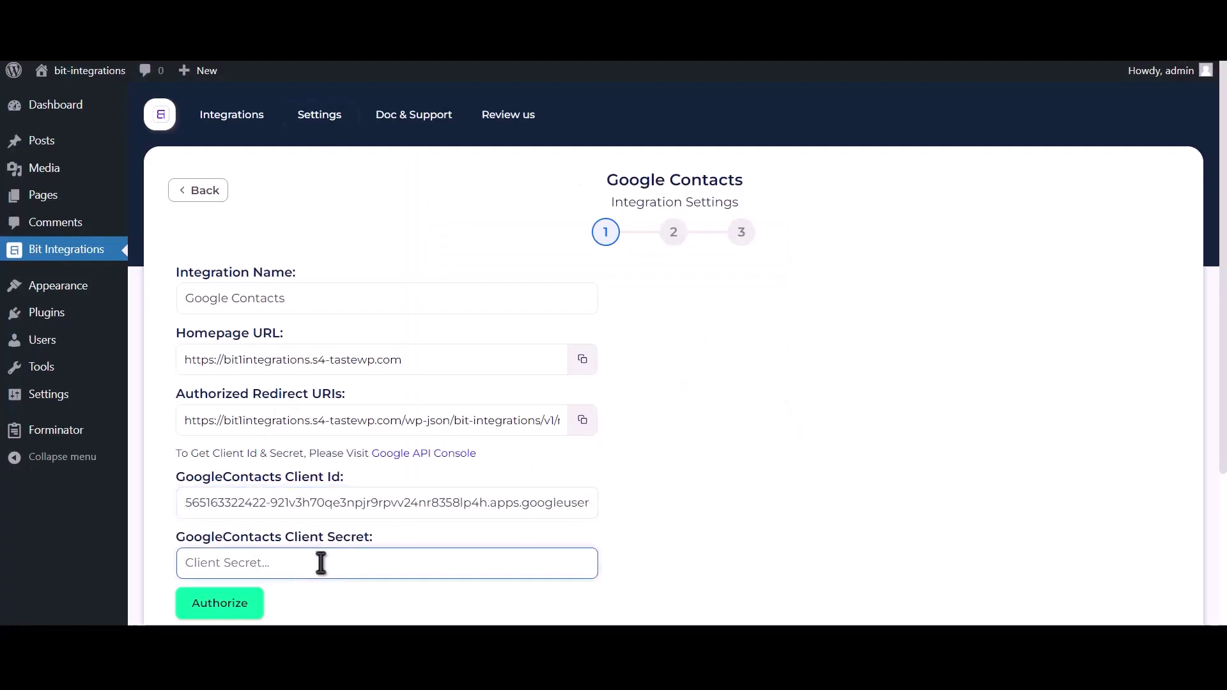
pyautogui.hotkey('ctrl', 'v')
# Step: Authorize Google Contacts, proceeding past the unverified-app warning for s4-tastewp.com and granting contact access
pyautogui.click(238, 604)
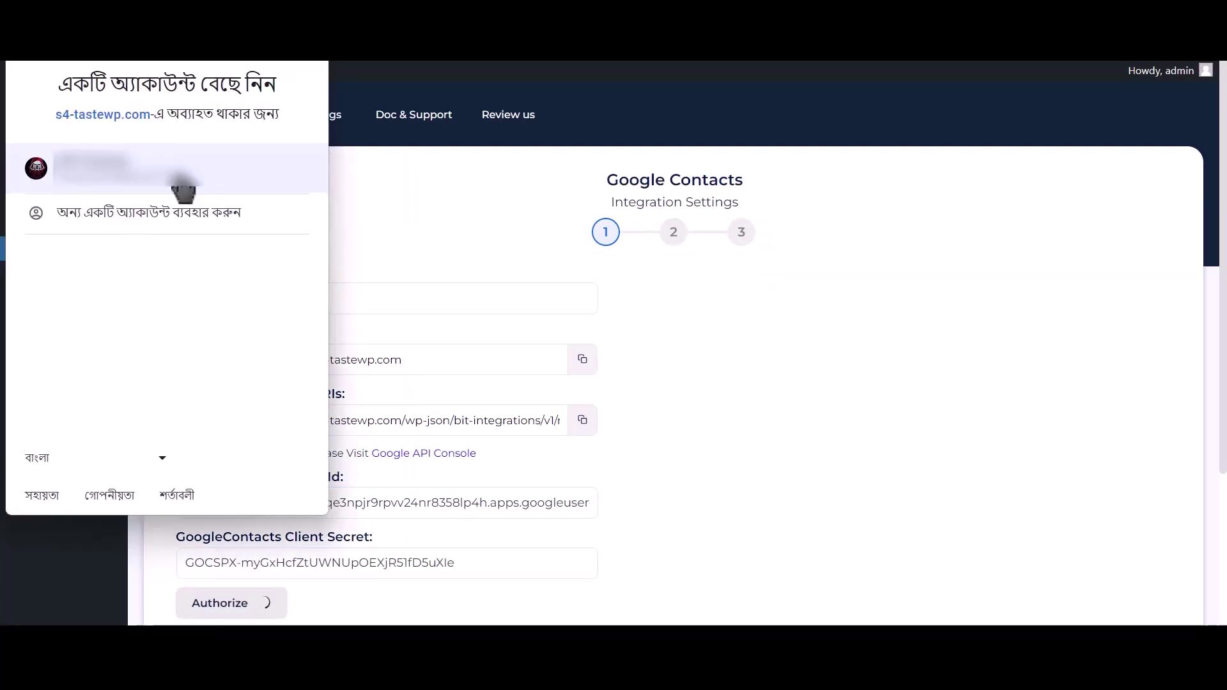
pyautogui.click(184, 182)
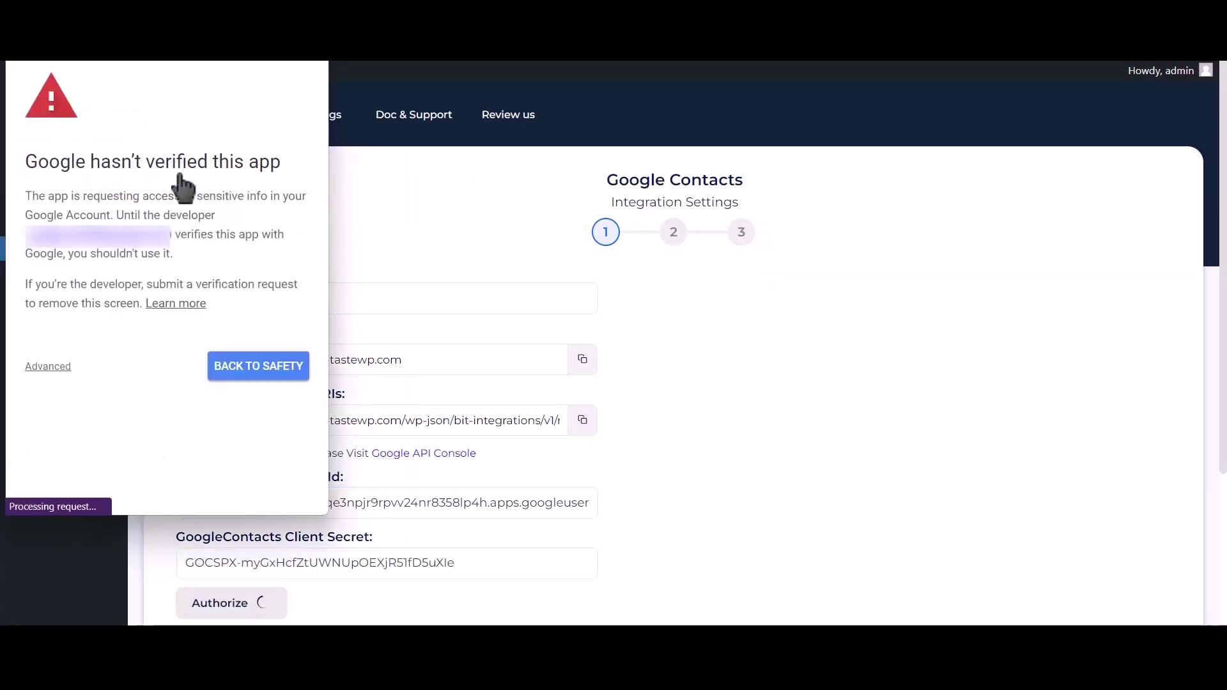
pyautogui.click(48, 367)
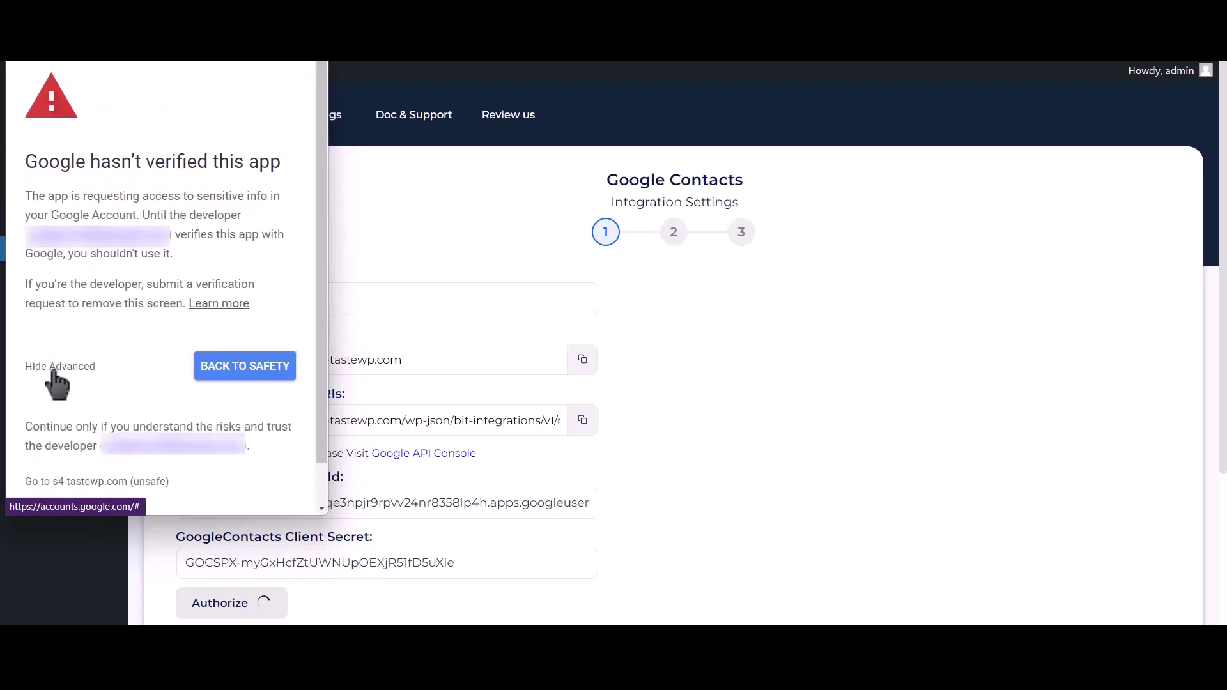
pyautogui.click(132, 486)
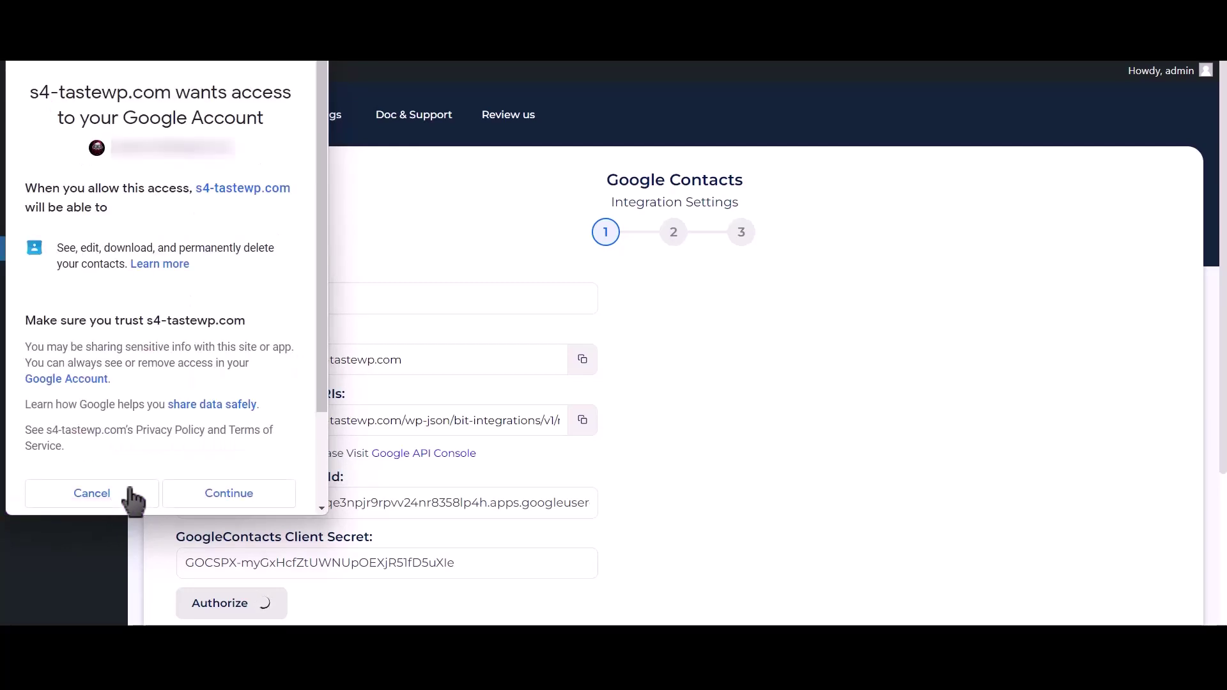
pyautogui.click(226, 495)
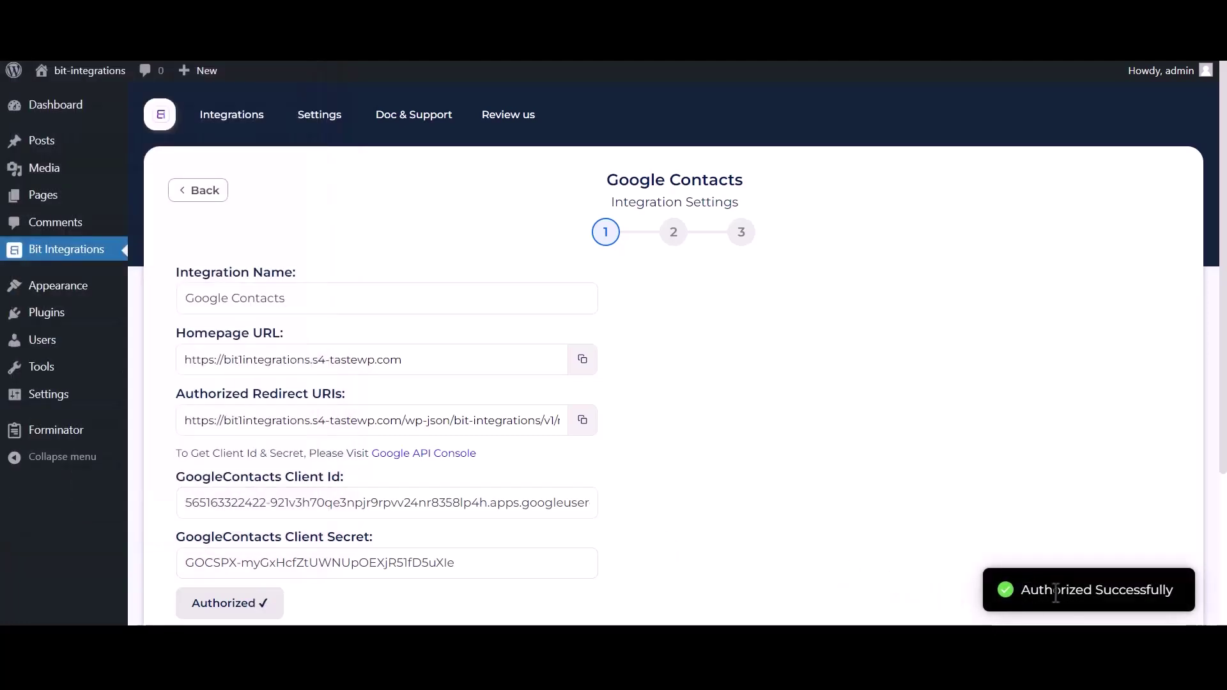
pyautogui.moveTo(1056, 591); pyautogui.dragTo(1166, 586)
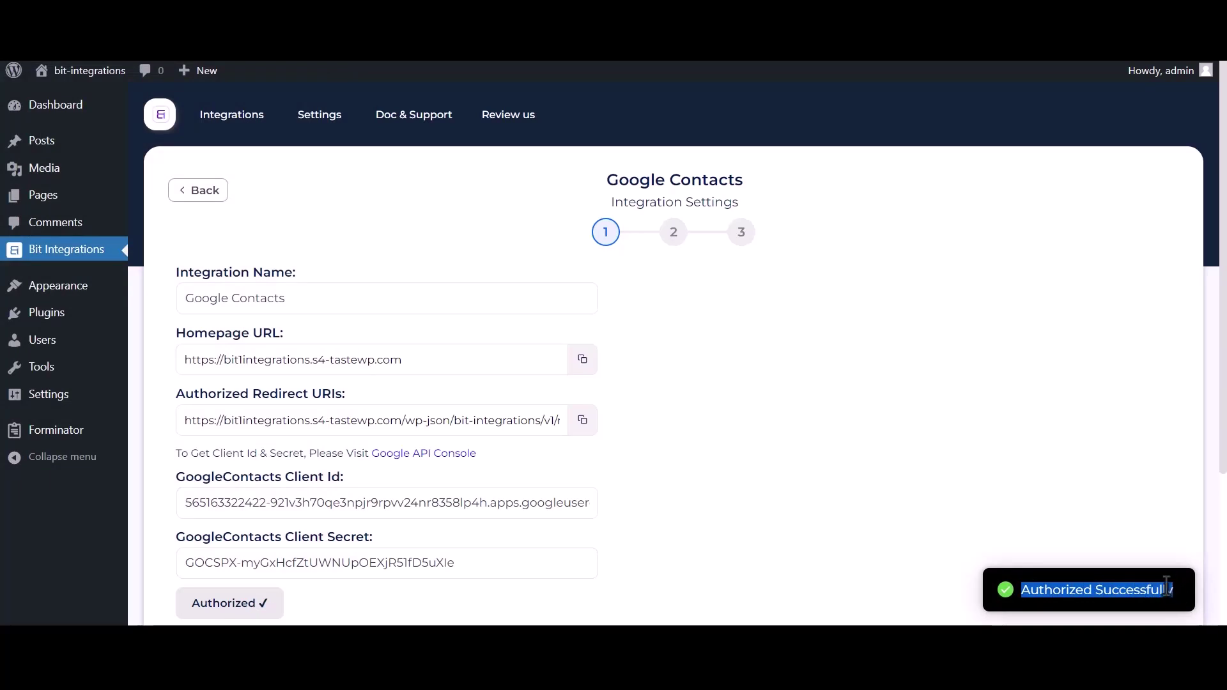
pyautogui.scroll(-3, 962, 571)
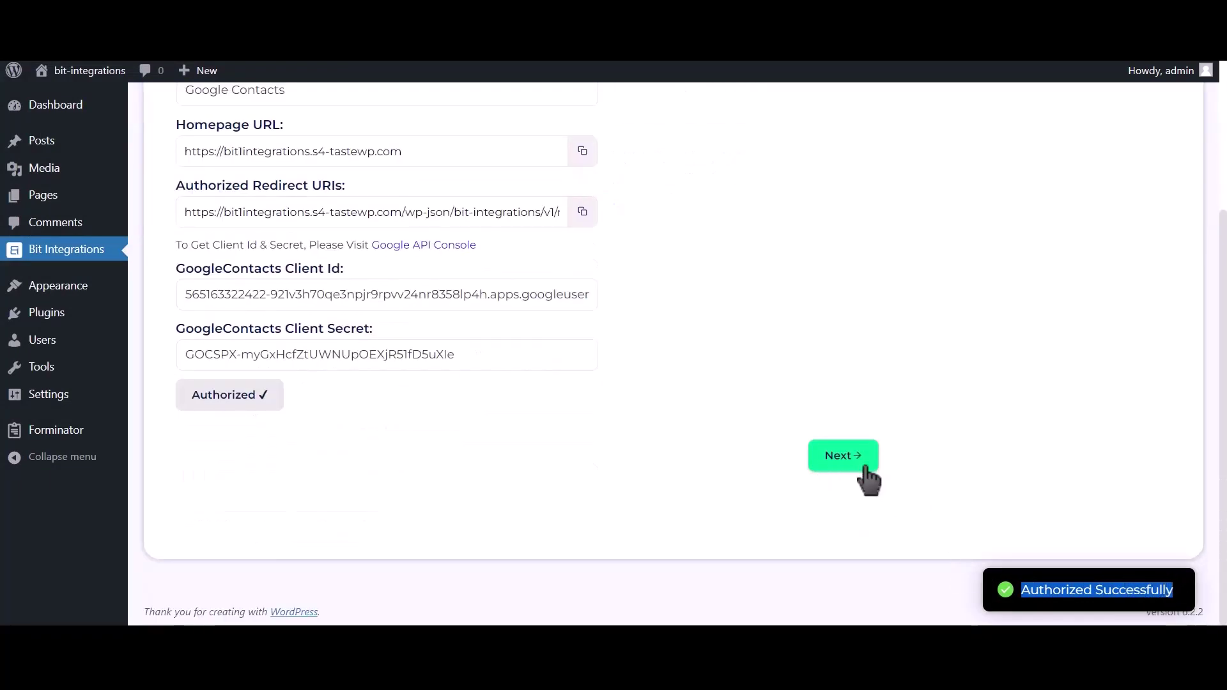
# Step: Choose 'Create a contact' as the Google Contacts action
pyautogui.click(863, 466)
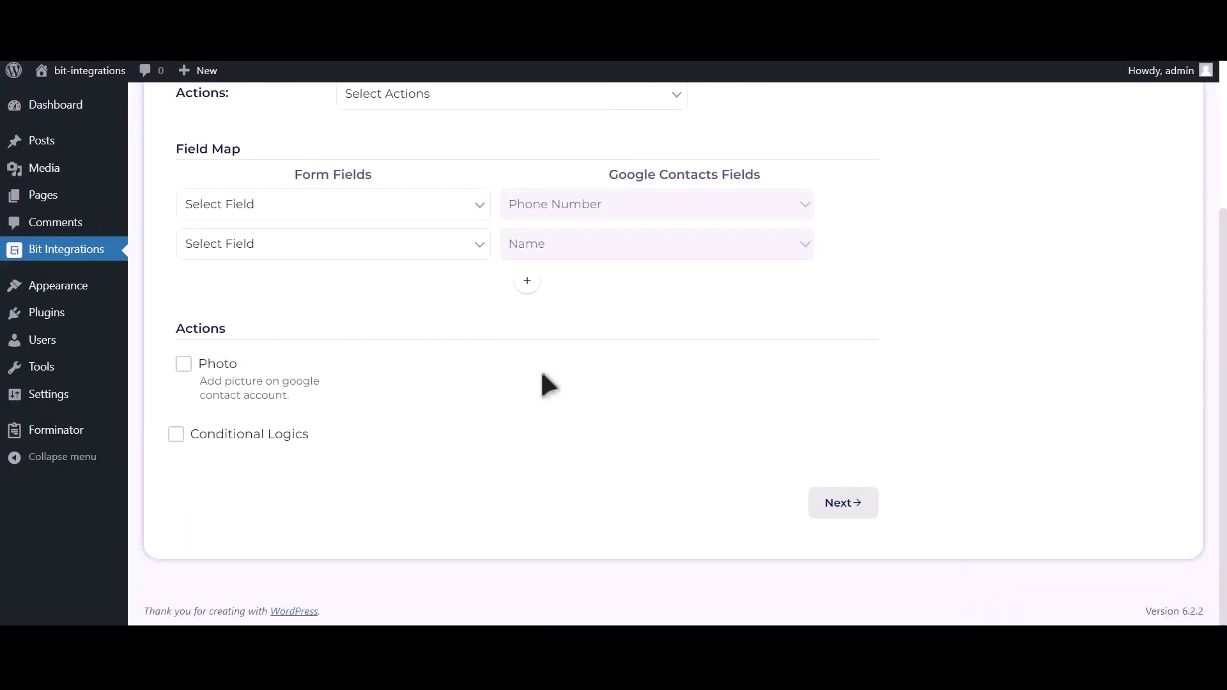
pyautogui.scroll(2, 537, 390)
pyautogui.click(487, 239)
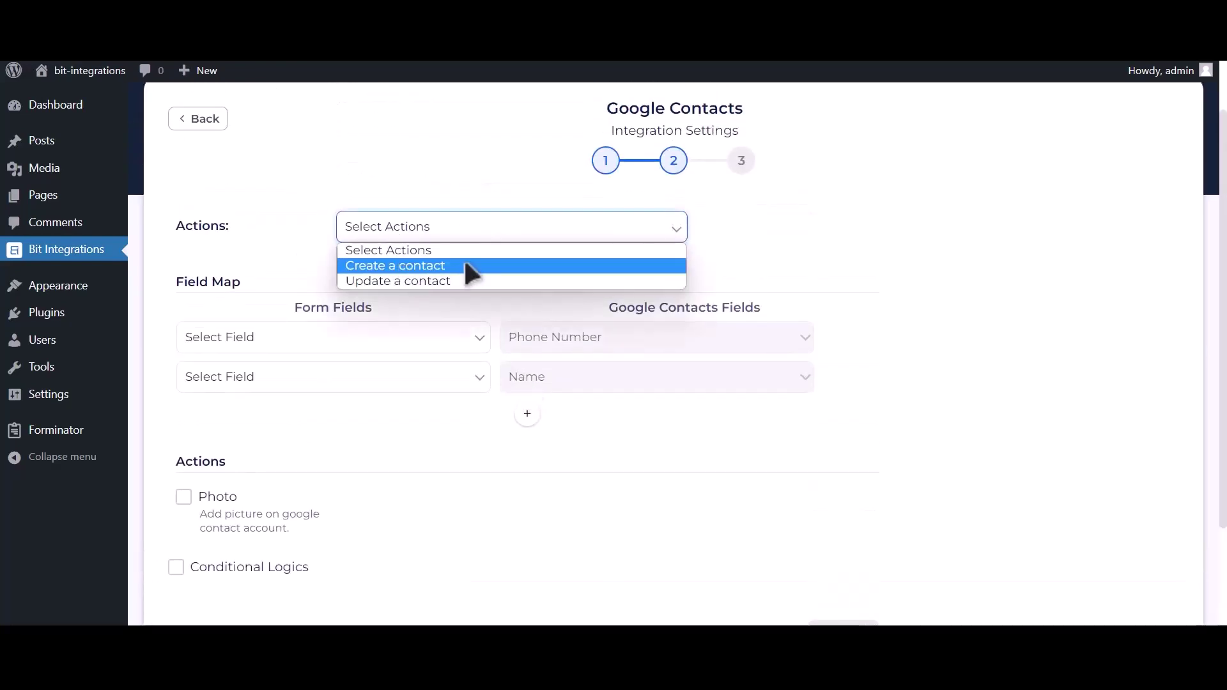
pyautogui.click(466, 265)
# Step: Map Phone Number-1 to phone, Name-1 to name, and a new Email Address-1 row to email
pyautogui.click(309, 339)
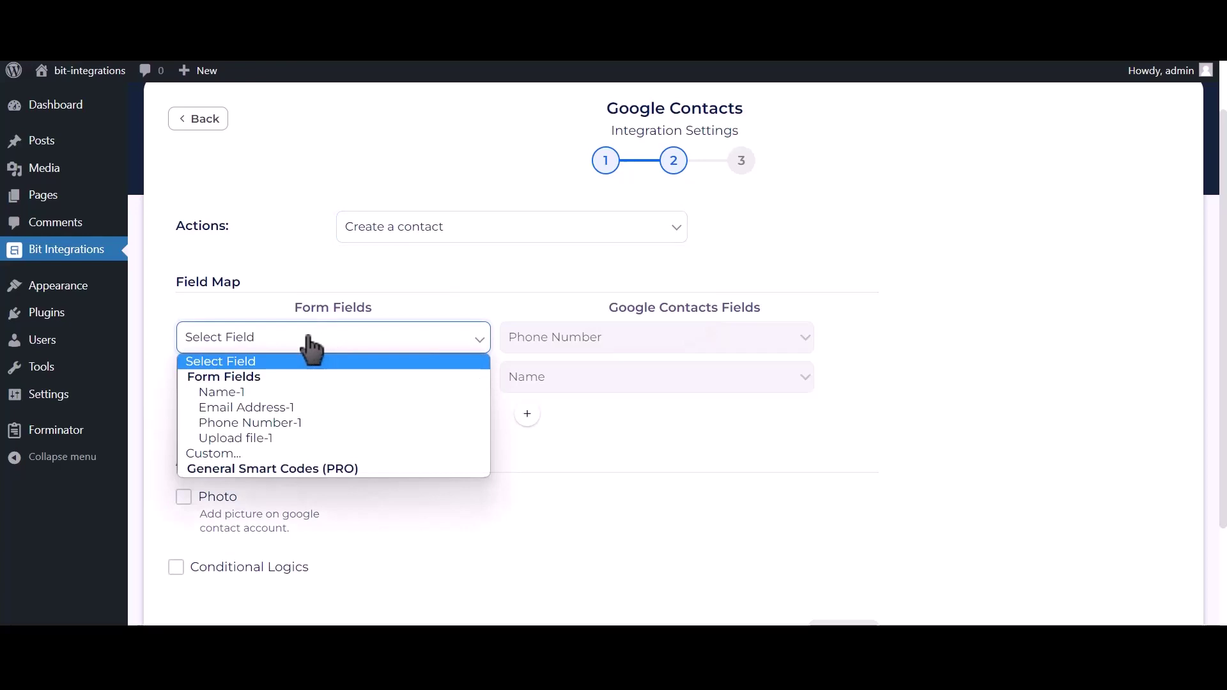
pyautogui.click(300, 424)
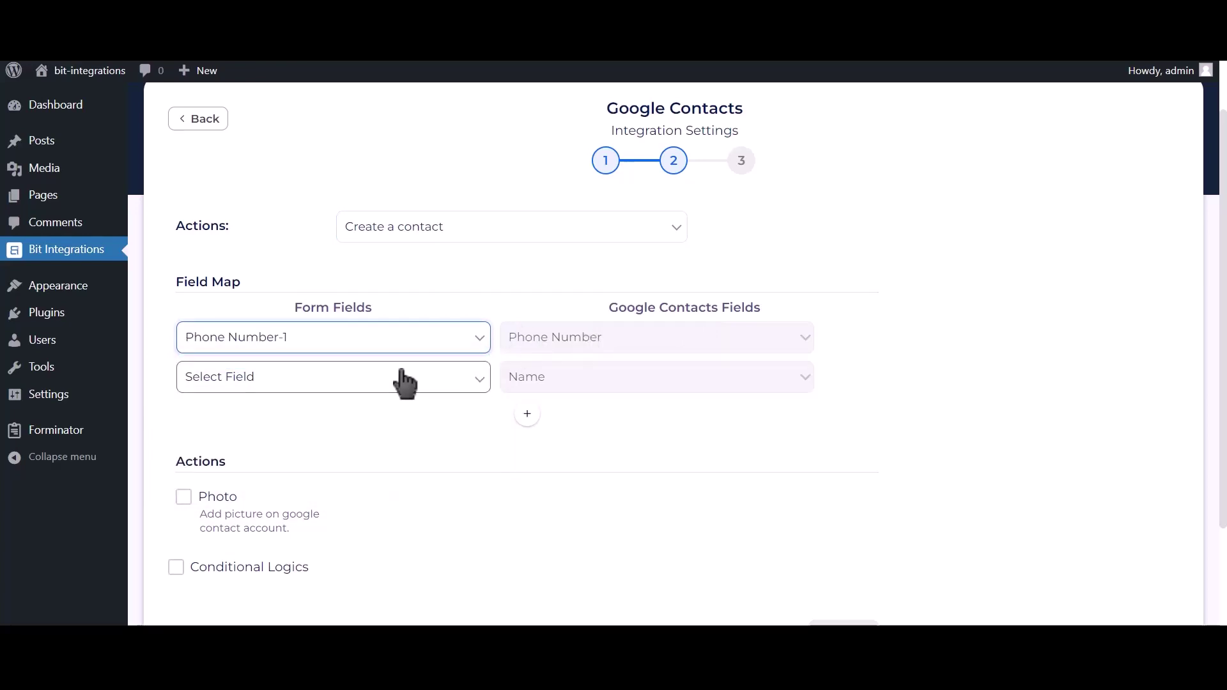
pyautogui.click(402, 381)
pyautogui.click(310, 431)
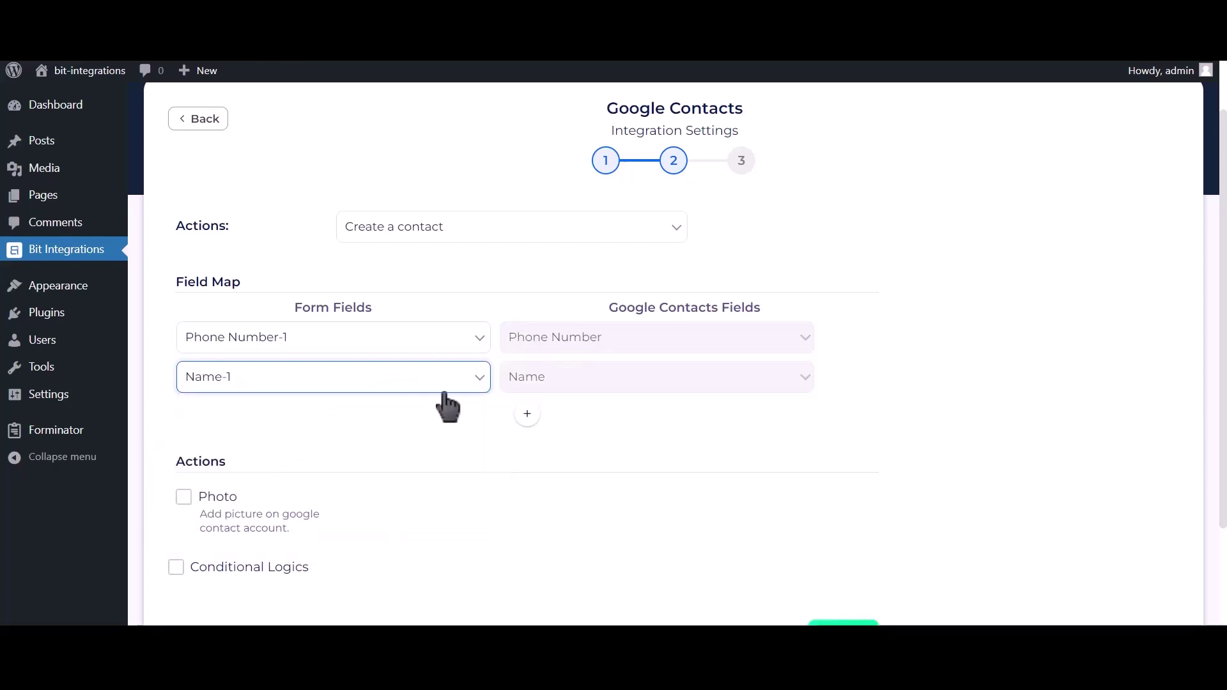
pyautogui.click(527, 414)
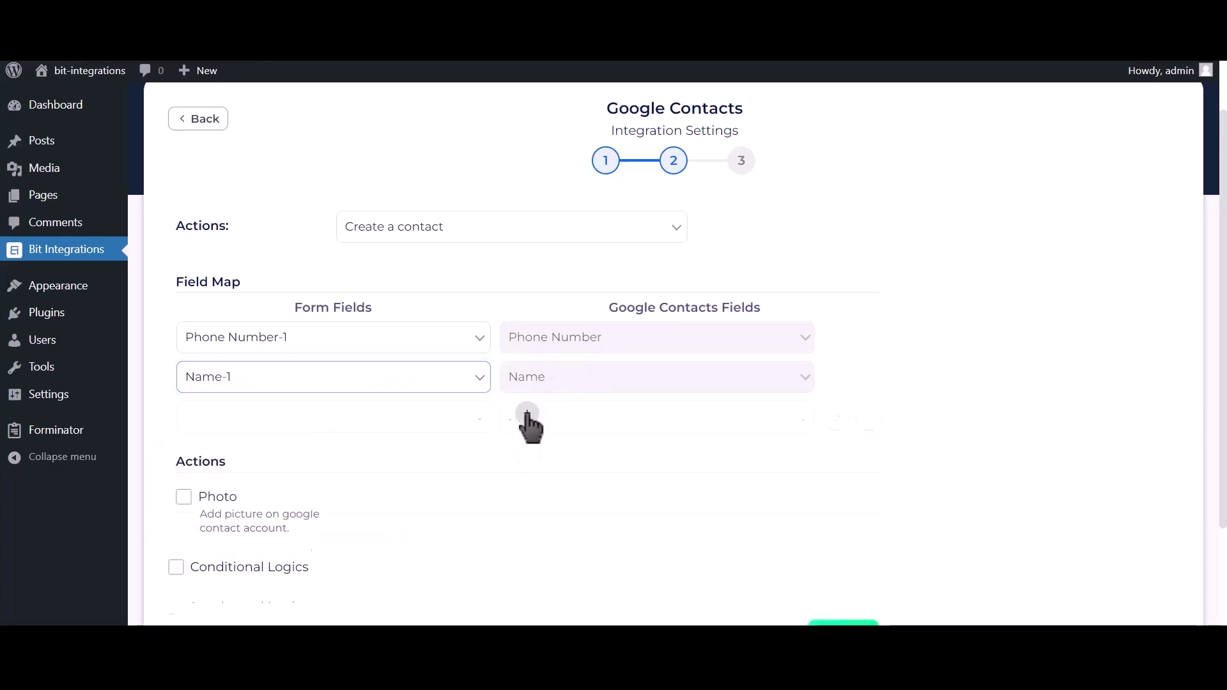
pyautogui.click(361, 423)
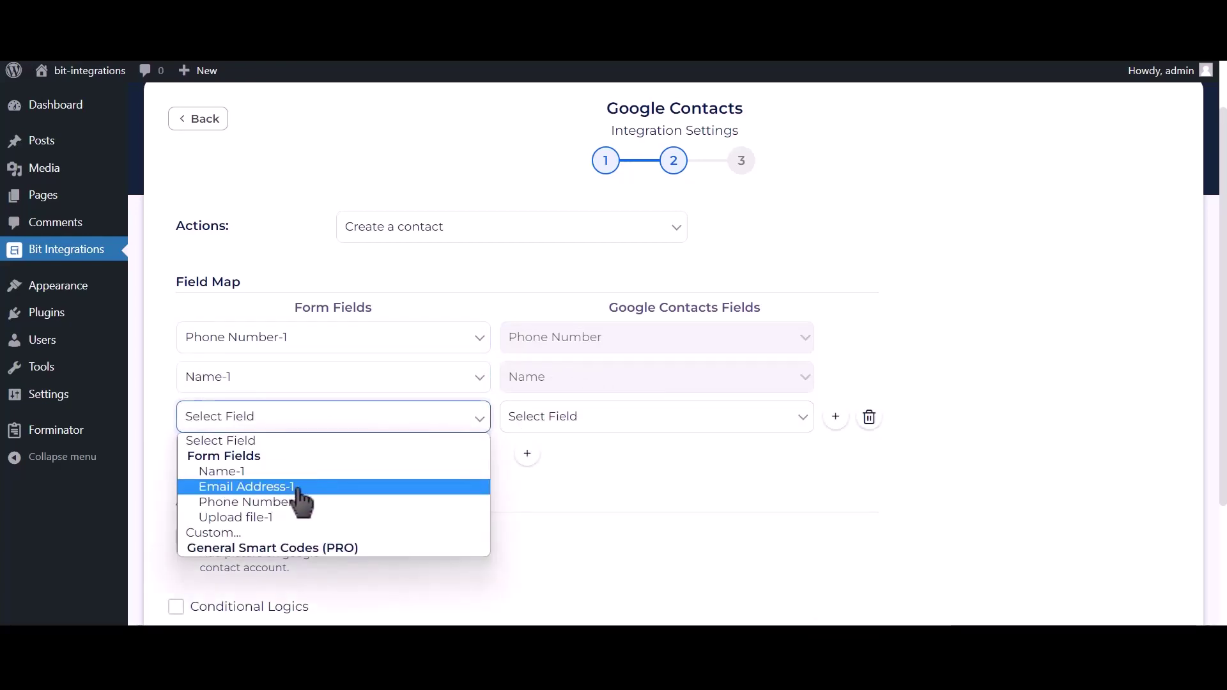
pyautogui.click(298, 487)
pyautogui.click(589, 425)
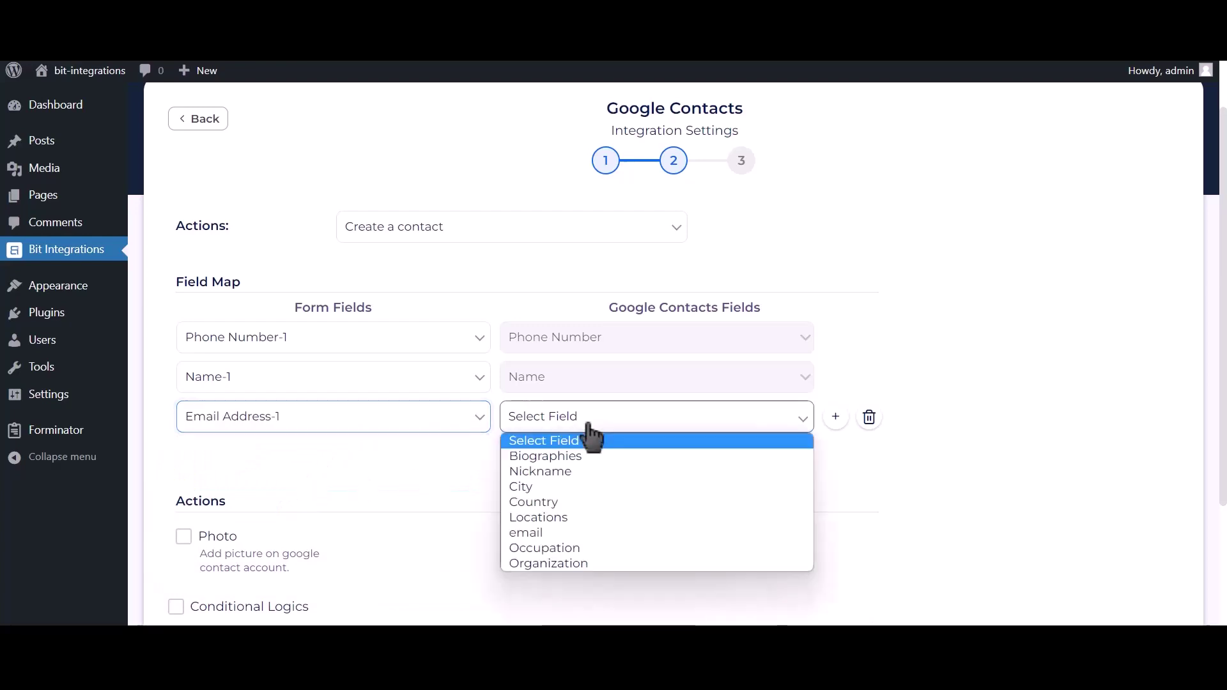
pyautogui.click(536, 531)
pyautogui.scroll(-2, 498, 486)
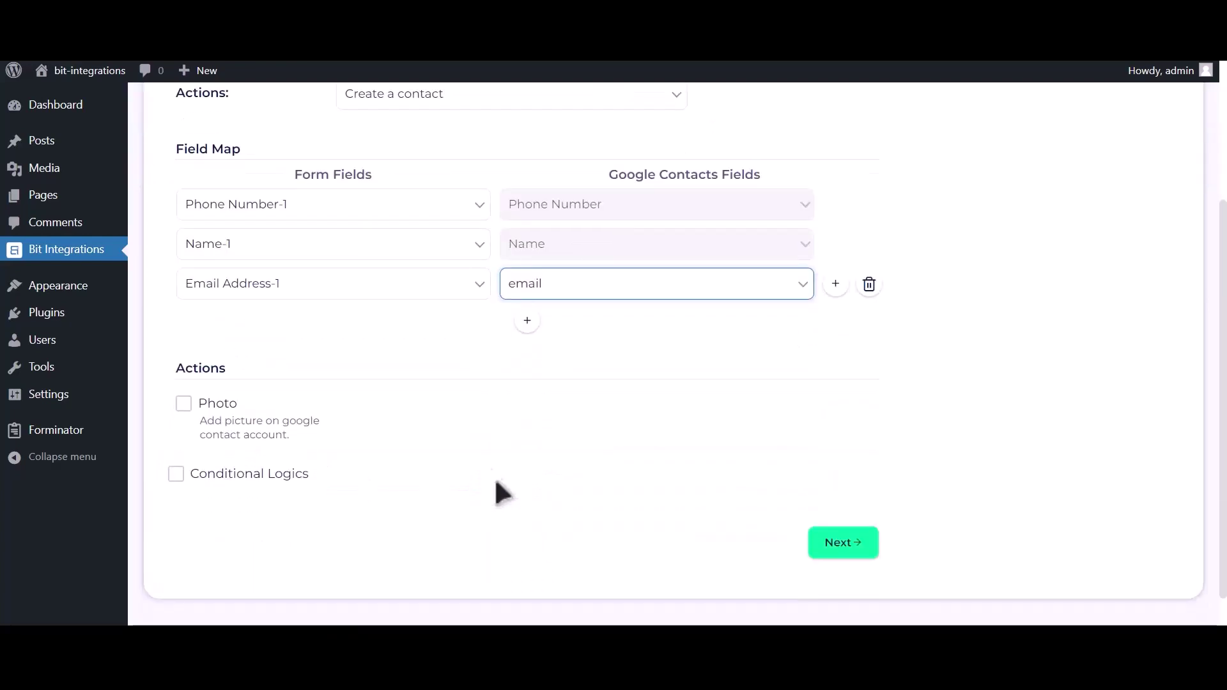
# Step: Enable the contact Photo action using Upload file-1 as its source
pyautogui.click(184, 412)
pyautogui.click(607, 358)
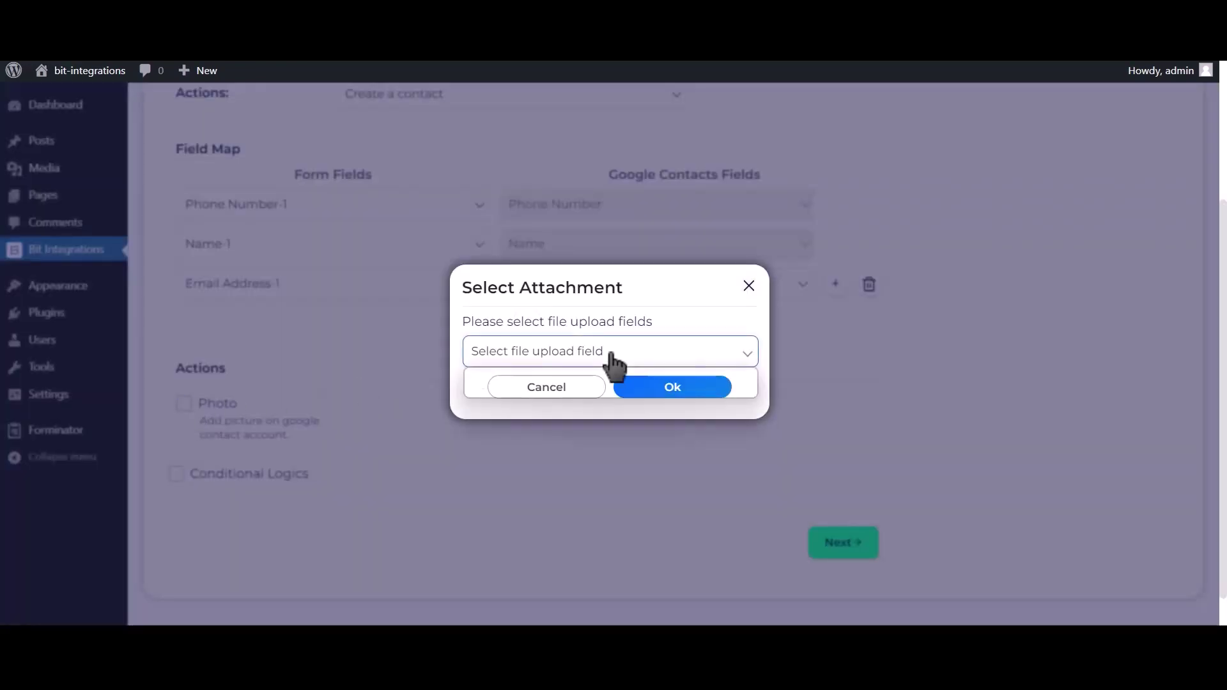
pyautogui.click(540, 390)
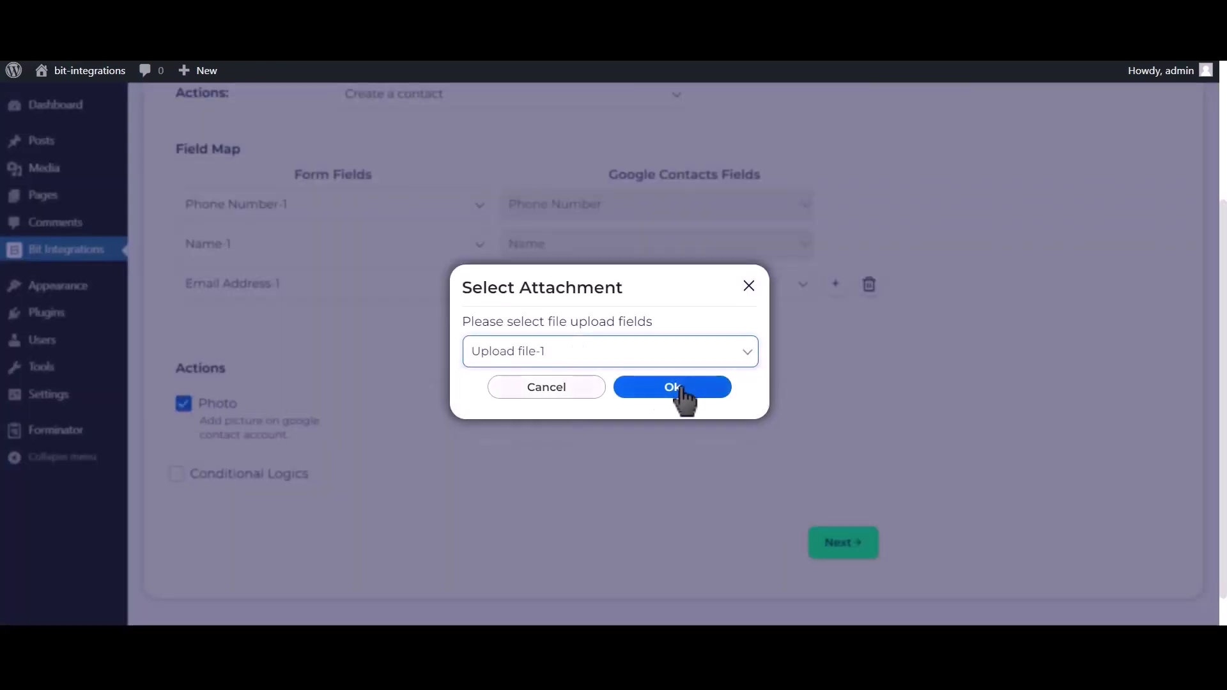
pyautogui.click(681, 387)
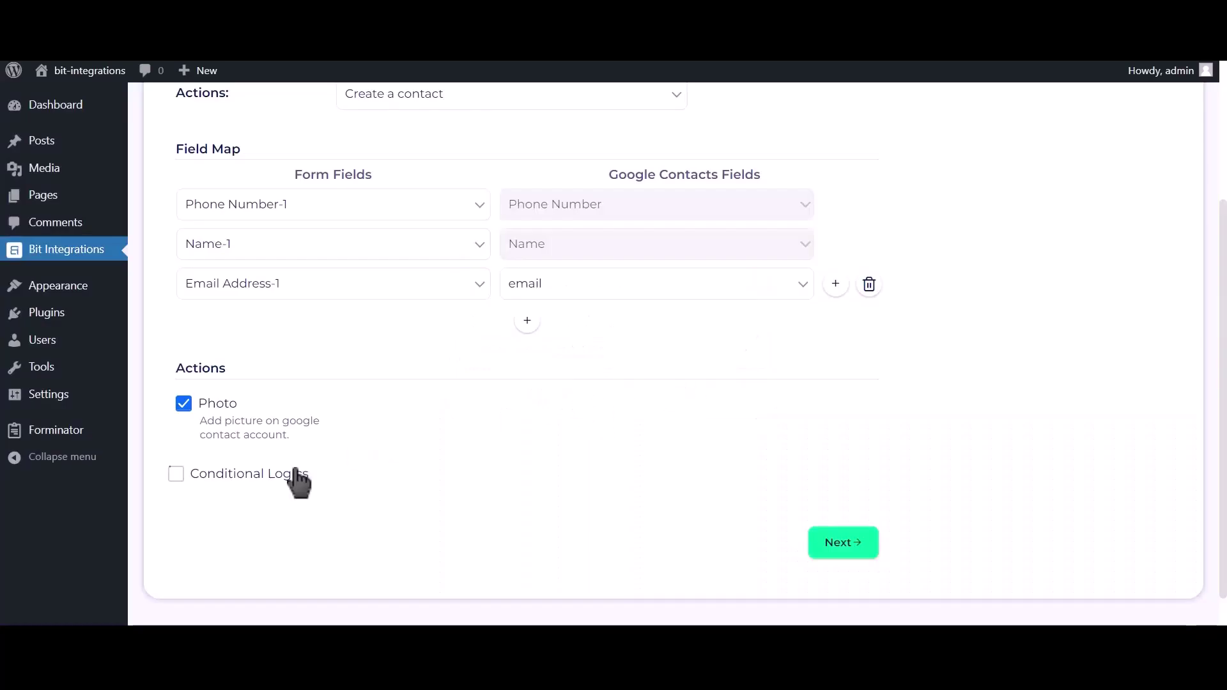
# Step: Leave Conditional Logics off and finish and save the integration
pyautogui.click(268, 486)
pyautogui.scroll(-2, 268, 447)
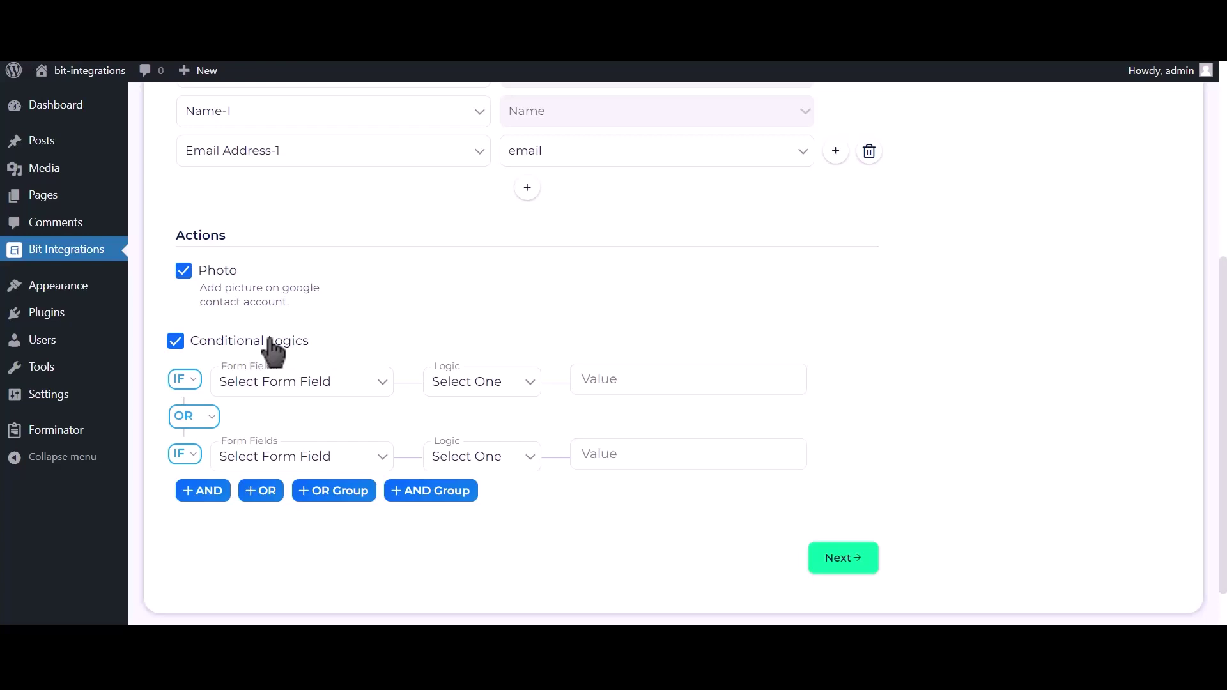
pyautogui.click(270, 342)
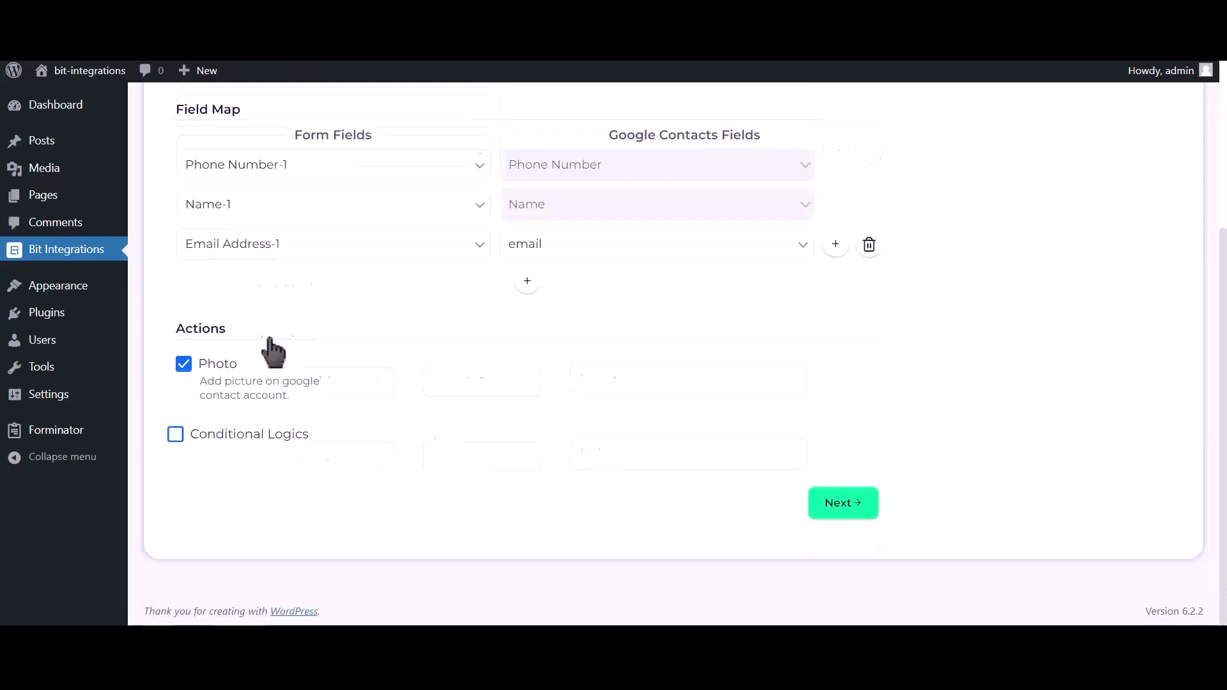
pyautogui.click(852, 511)
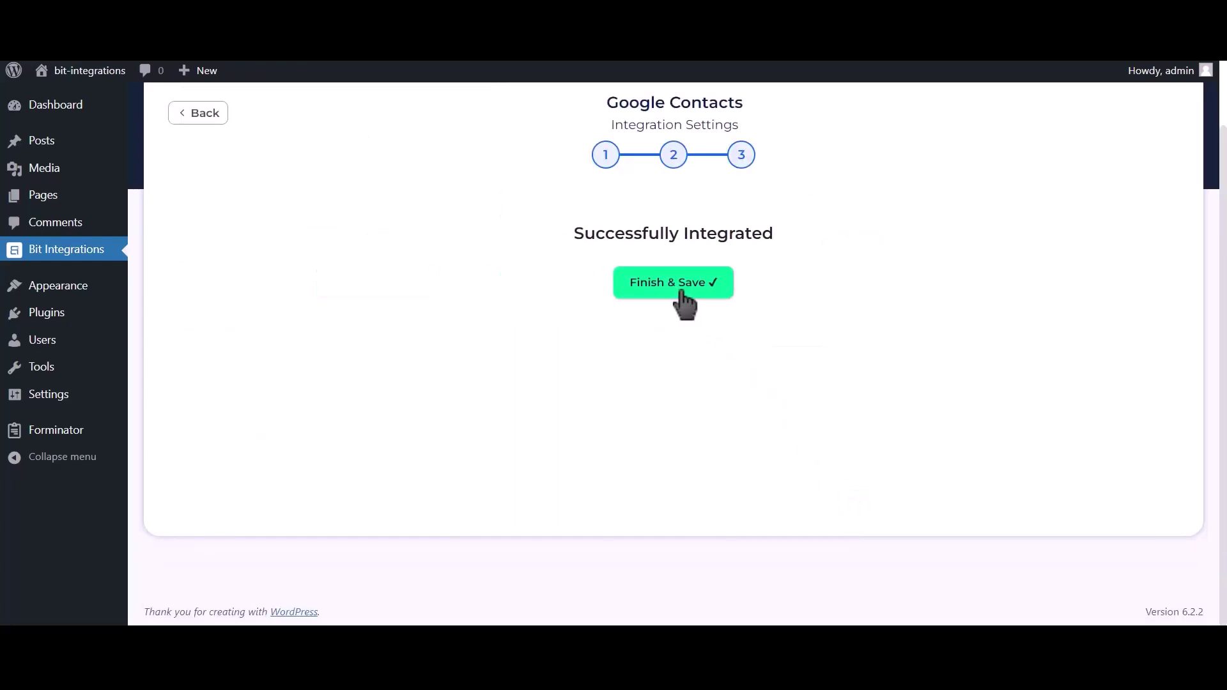
pyautogui.click(682, 292)
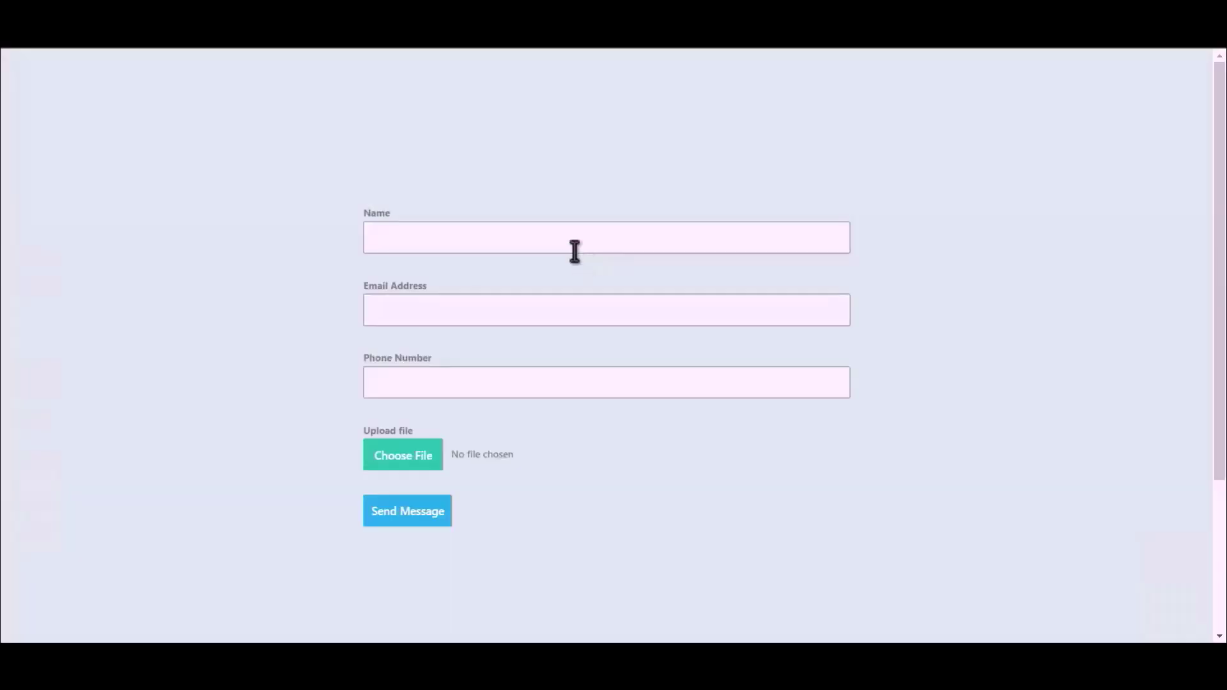
pyautogui.click(551, 246)
# Step: Fill the form with name 'Bit Integrations', an e-mail address and a phone number
pyautogui.write('Bit Integrations')
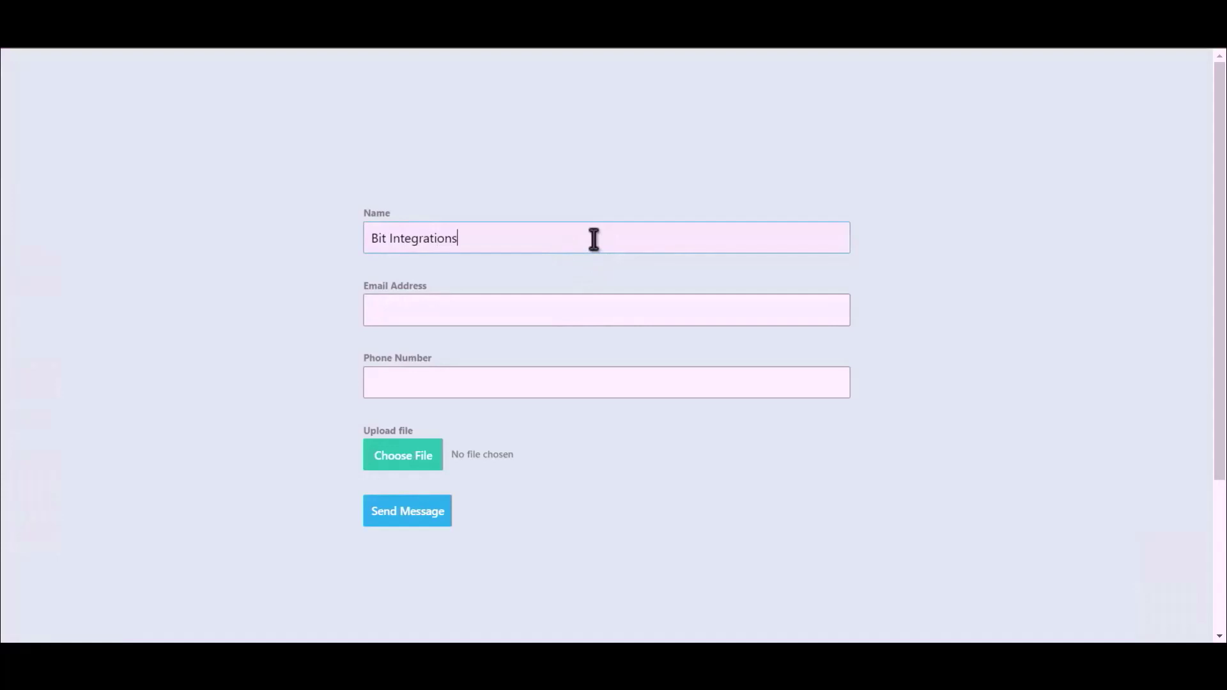
pyautogui.click(594, 307)
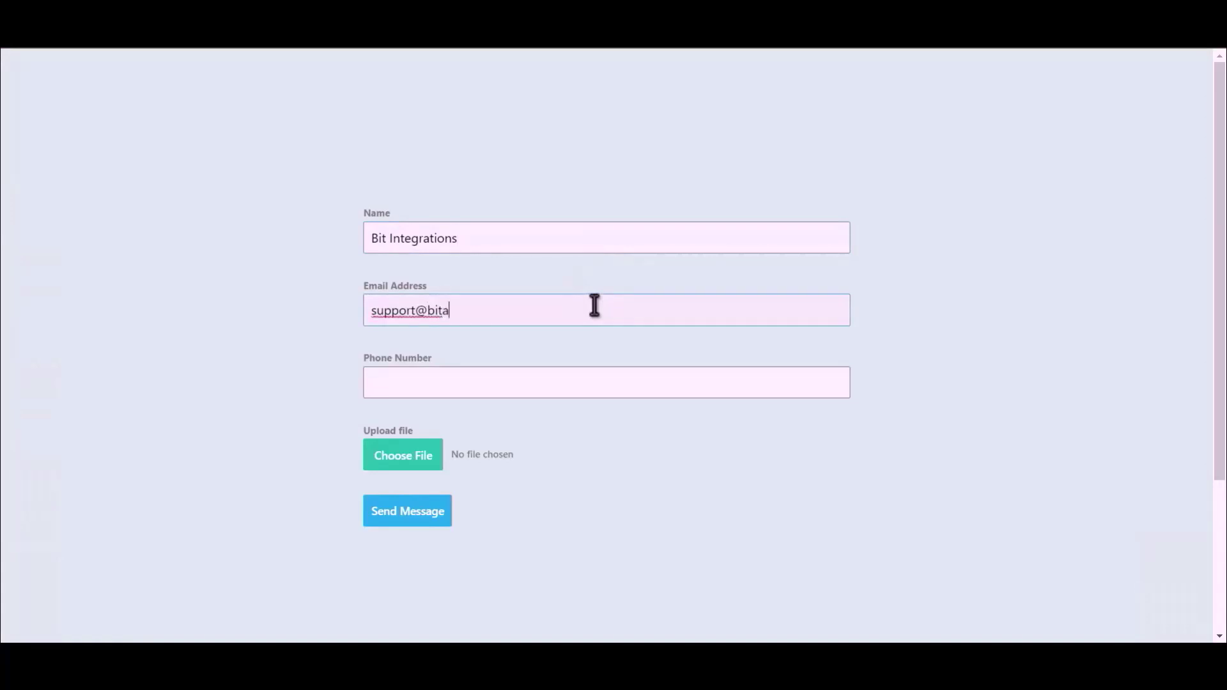
pyautogui.click(536, 386)
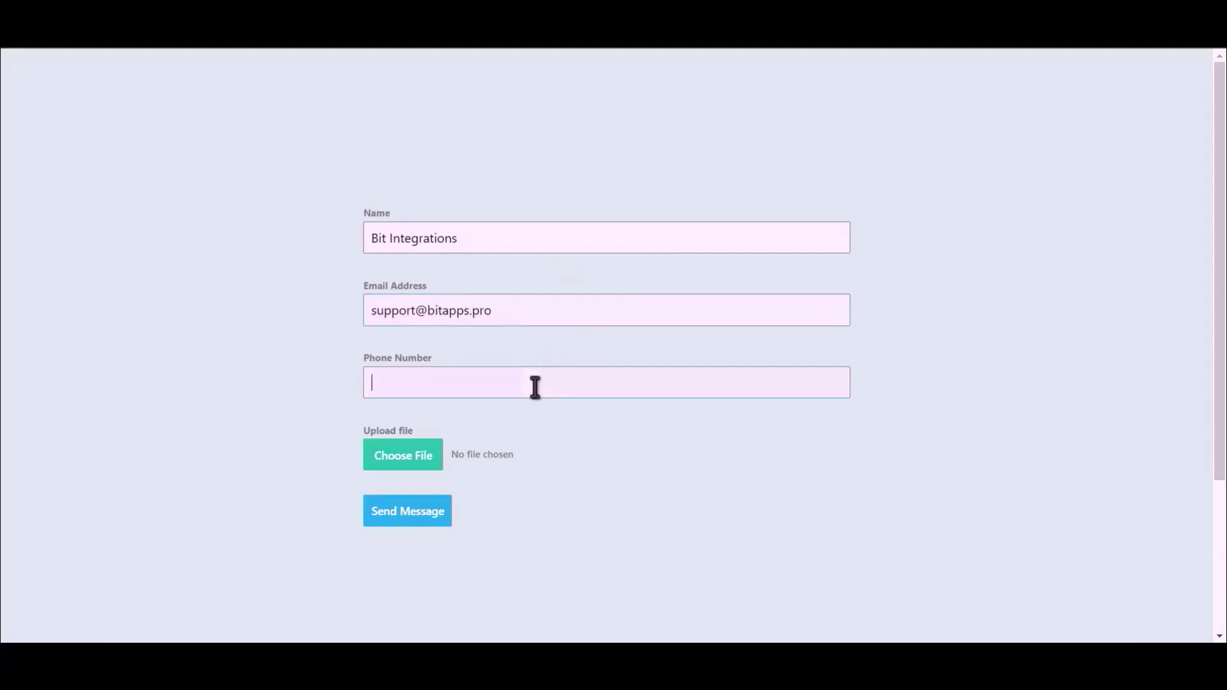
pyautogui.write('444555666')
# Step: Attach Bit Integrations.png to the upload field and send the message
pyautogui.click(382, 467)
pyautogui.doubleClick(172, 139)
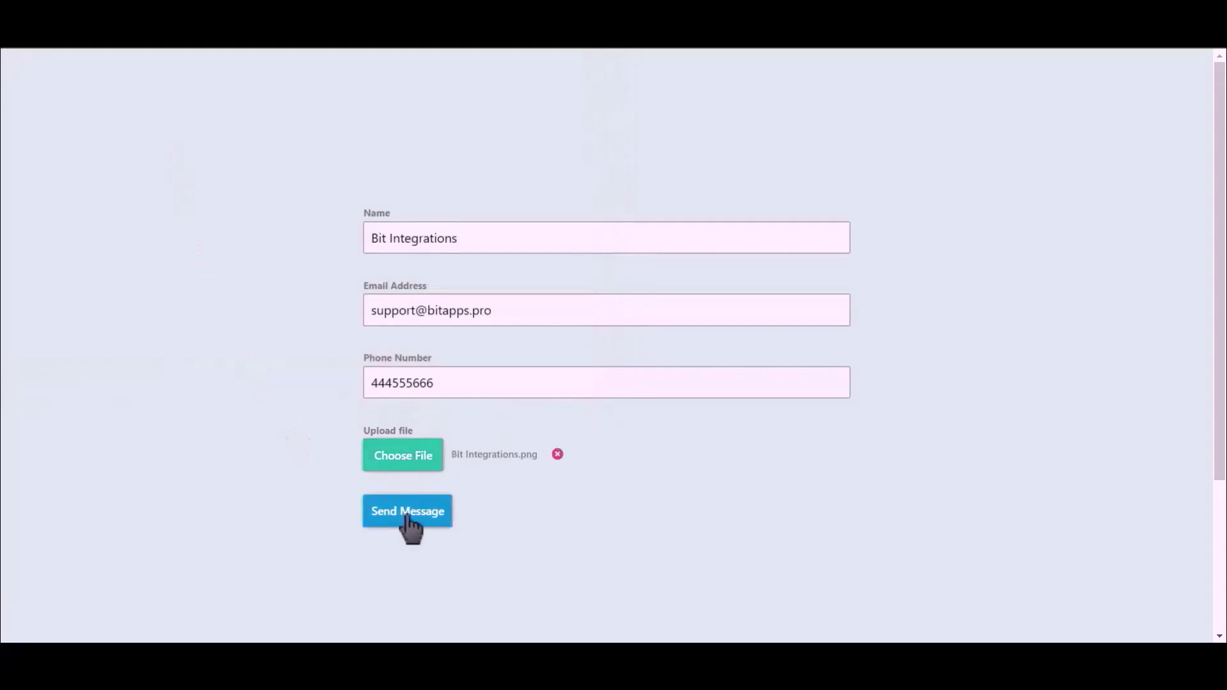
pyautogui.click(407, 515)
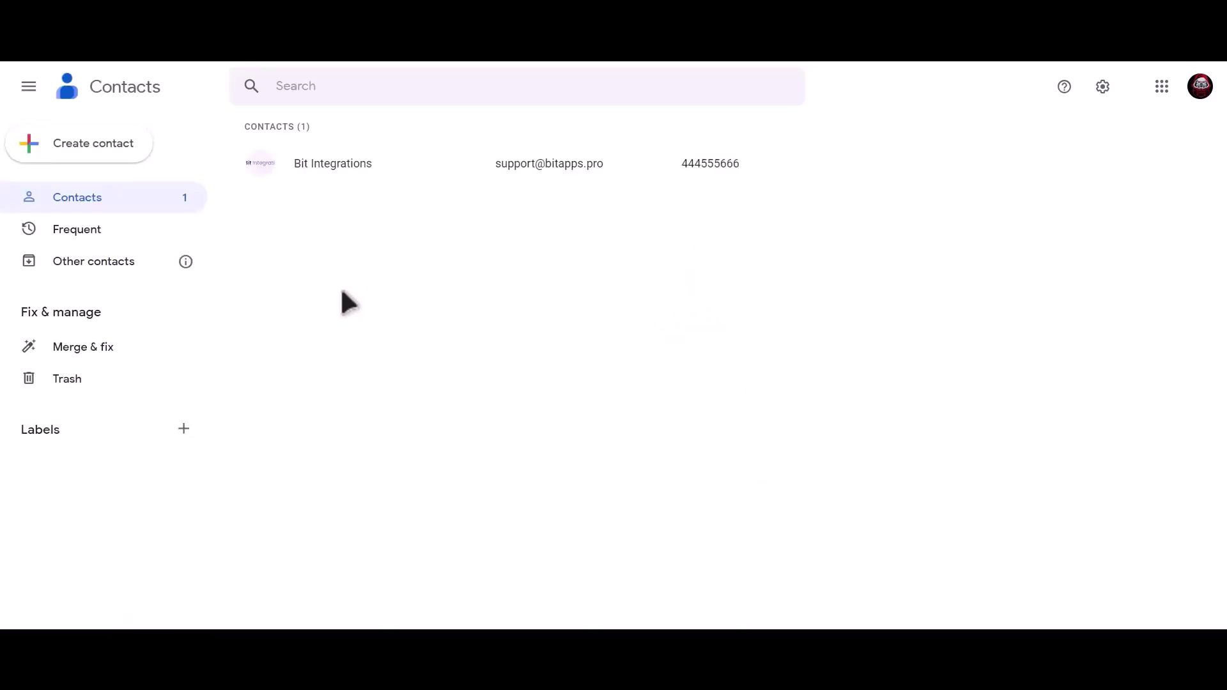
# Step: Open the Bit Integrations contact from the Google Contacts list to view its details
pyautogui.click(393, 179)
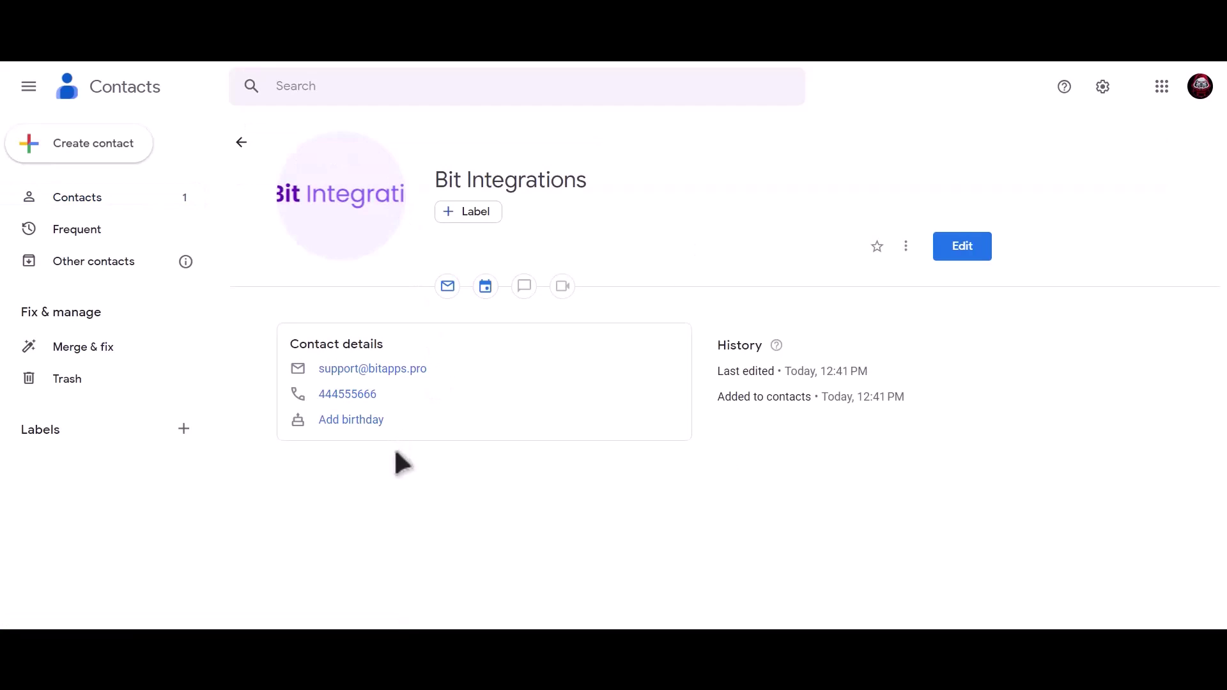